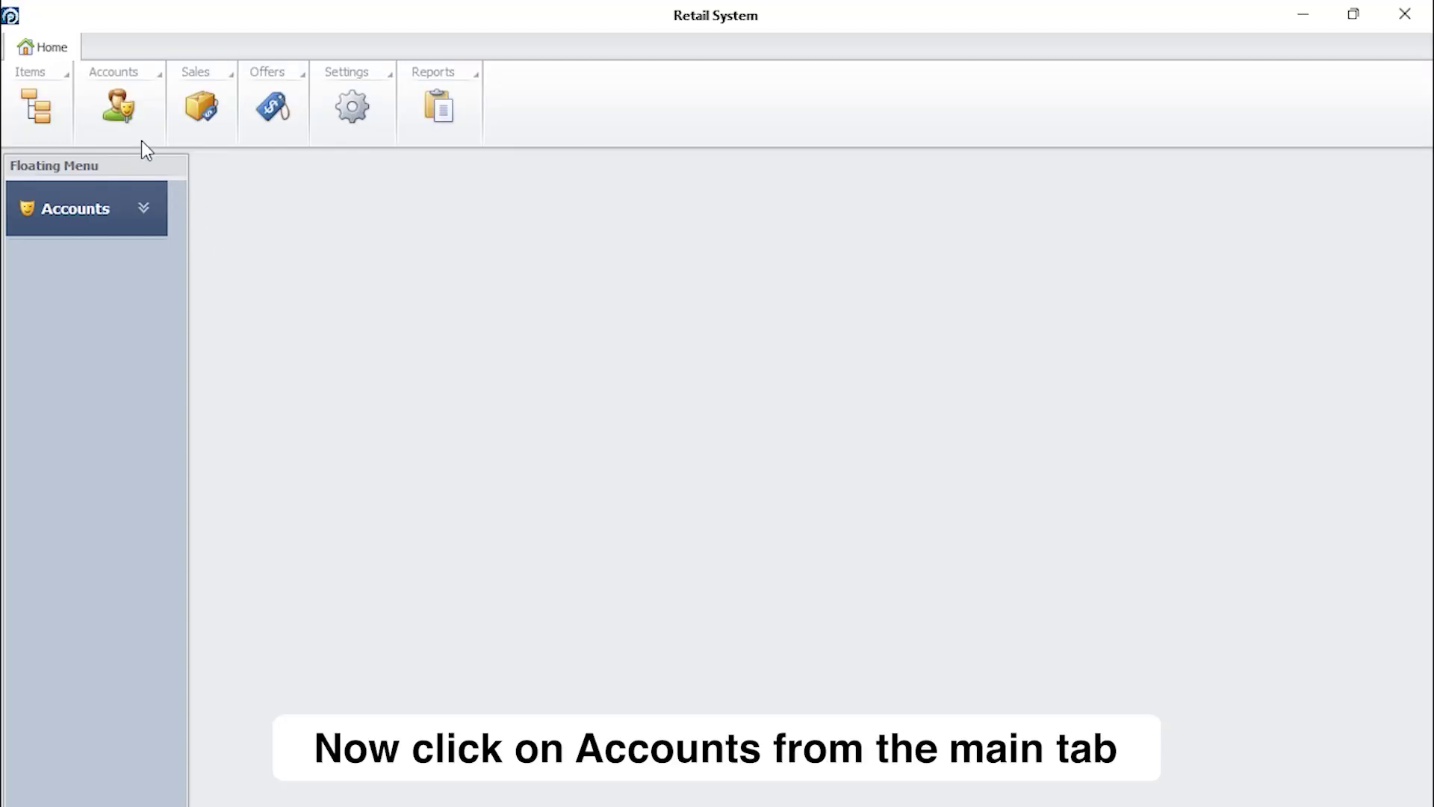
- Open Add Employees via Accounts > User List and begin choosing the employee photo
{"action": "left_click", "coordinate": [121, 109]}
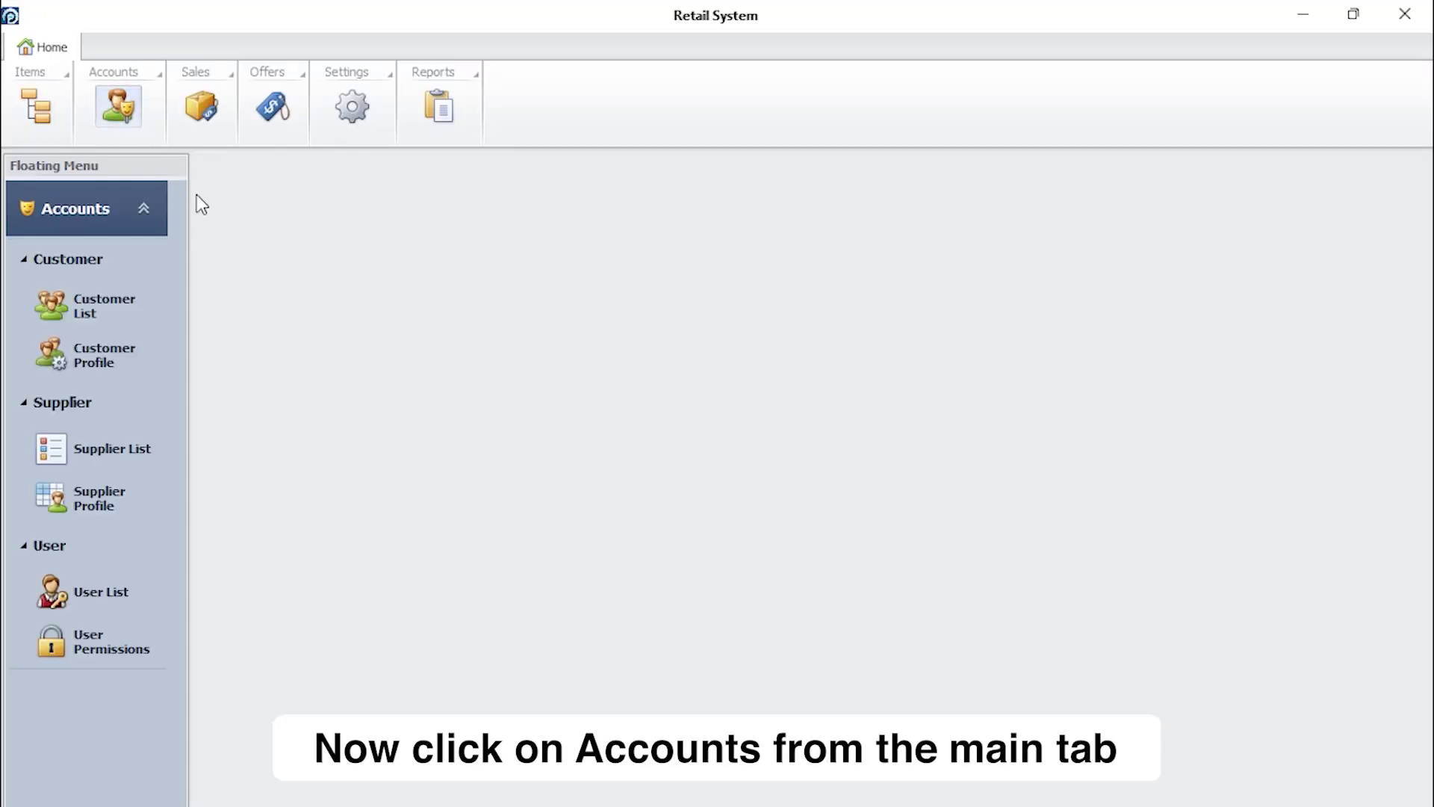
{"action": "left_click", "coordinate": [153, 597]}
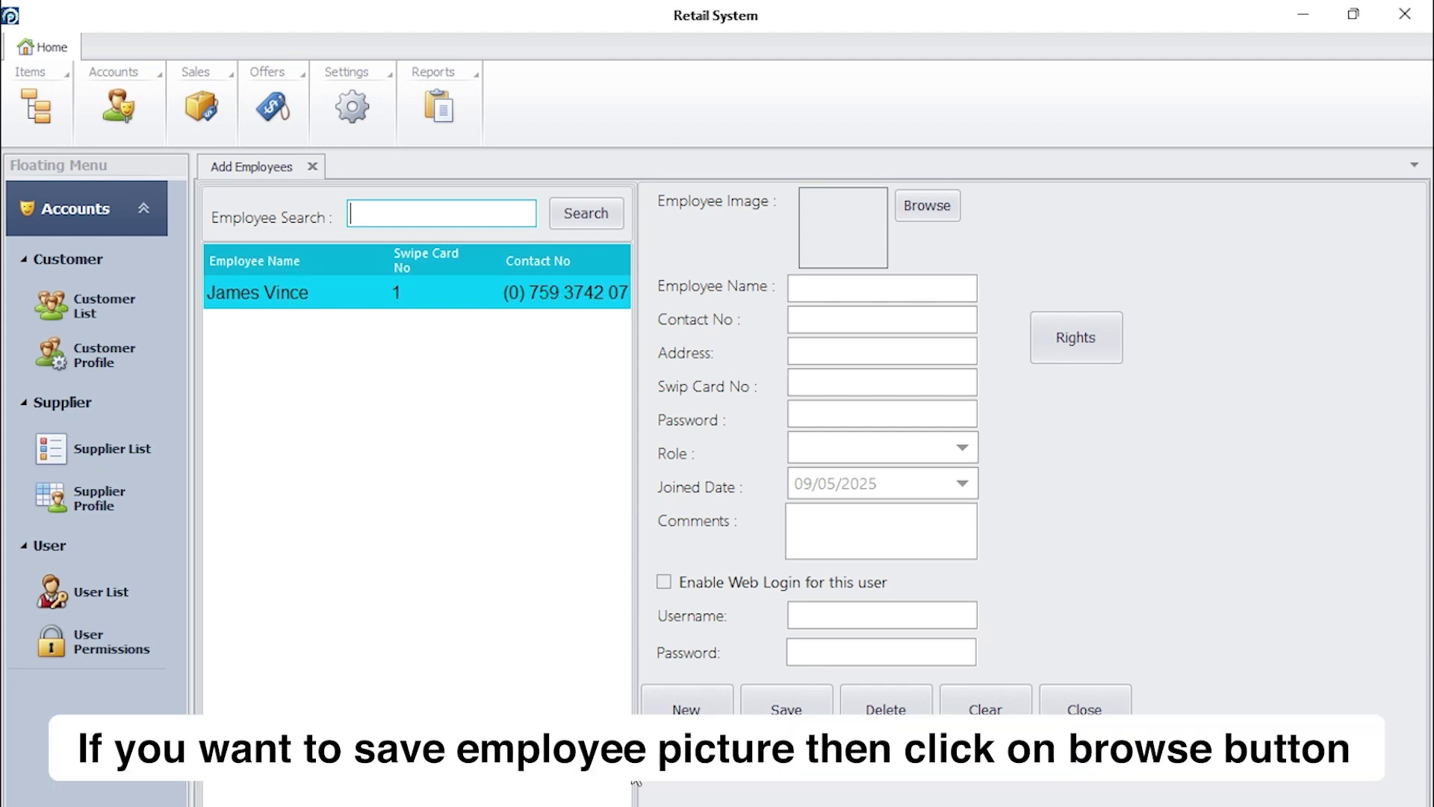
{"action": "left_click", "coordinate": [920, 213]}
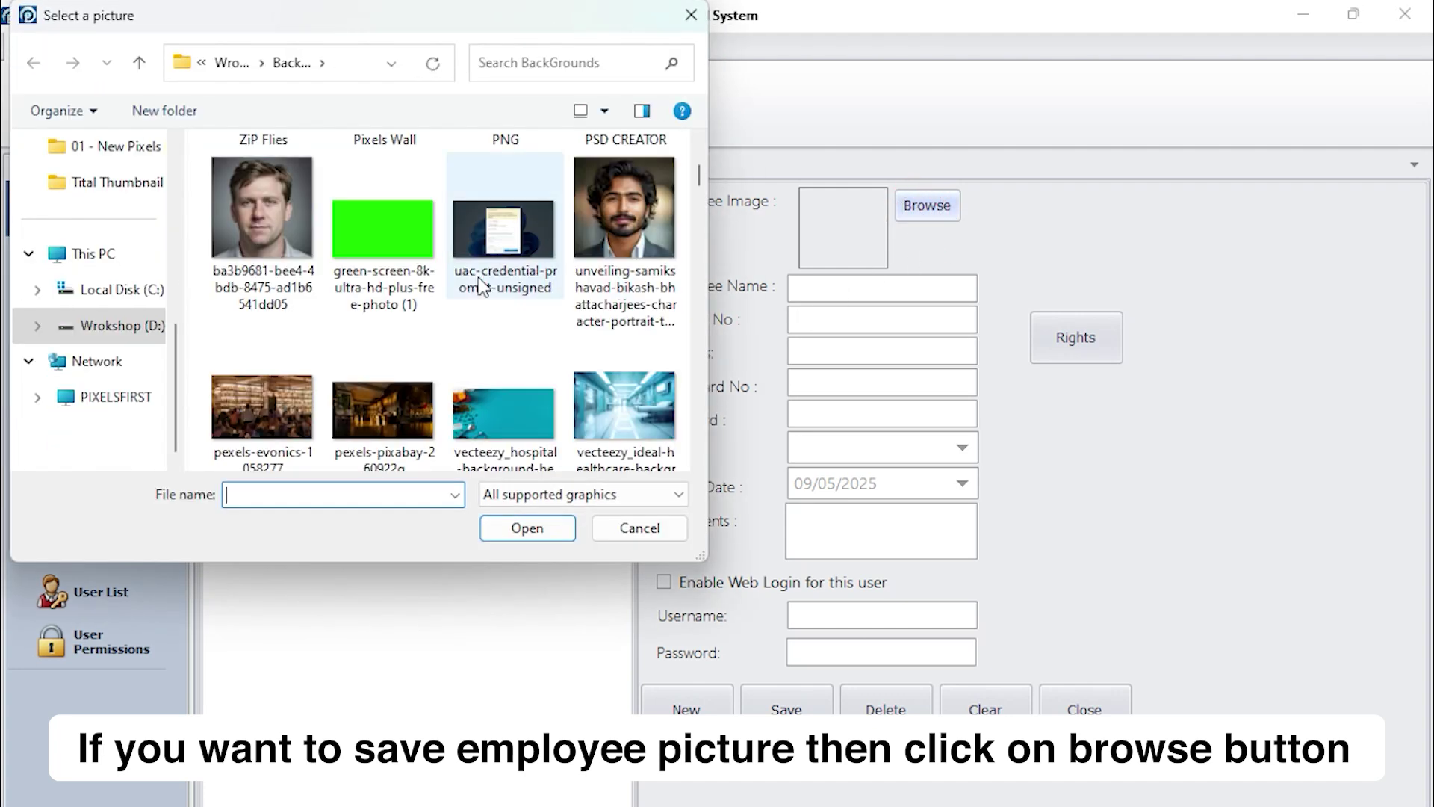
- Load the man's portrait photo and enter the employee's full name and contact number
{"action": "left_click", "coordinate": [277, 227]}
{"action": "left_click", "coordinate": [508, 529]}
{"action": "left_click", "coordinate": [813, 285]}
{"action": "type", "text": "John Smith"}
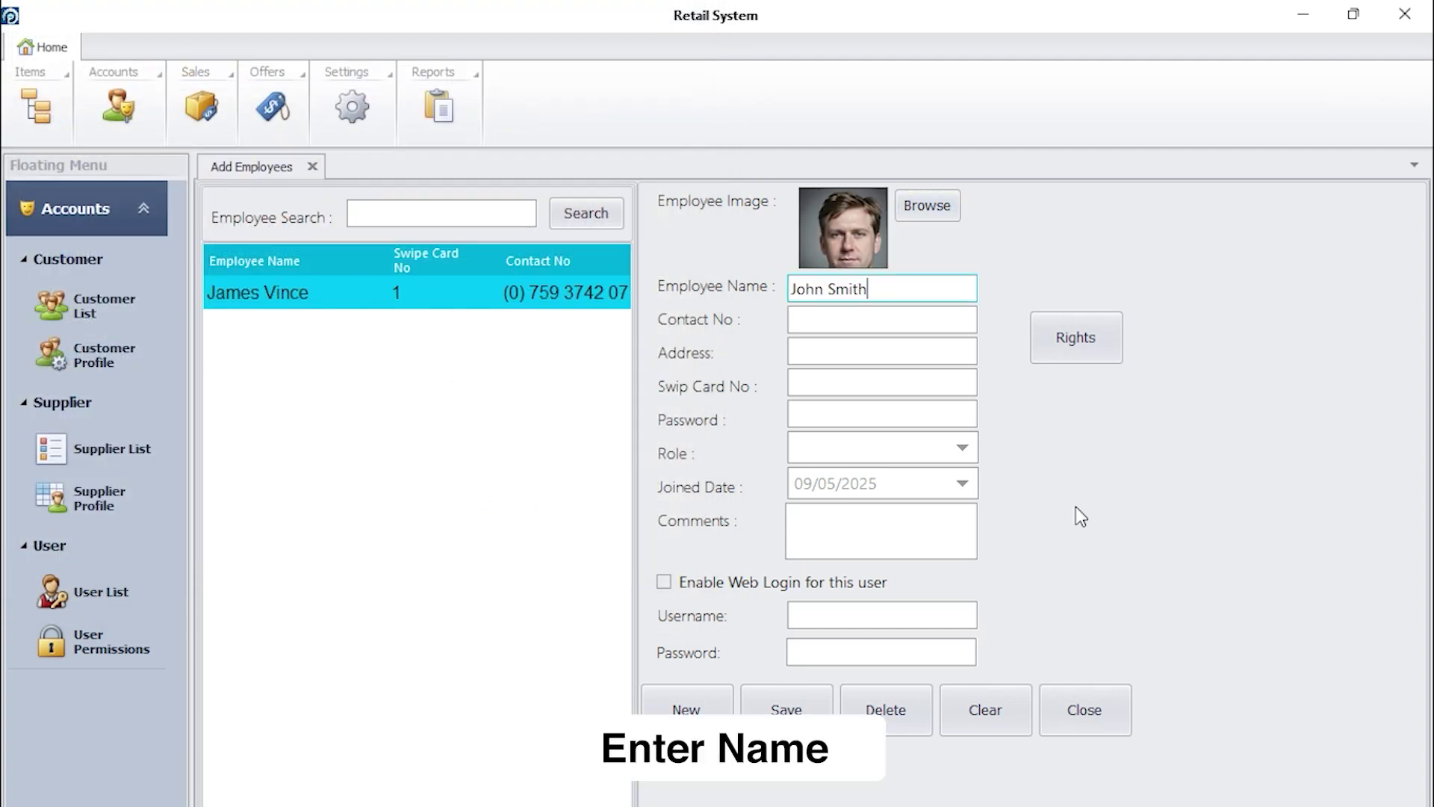
{"action": "left_click", "coordinate": [813, 321]}
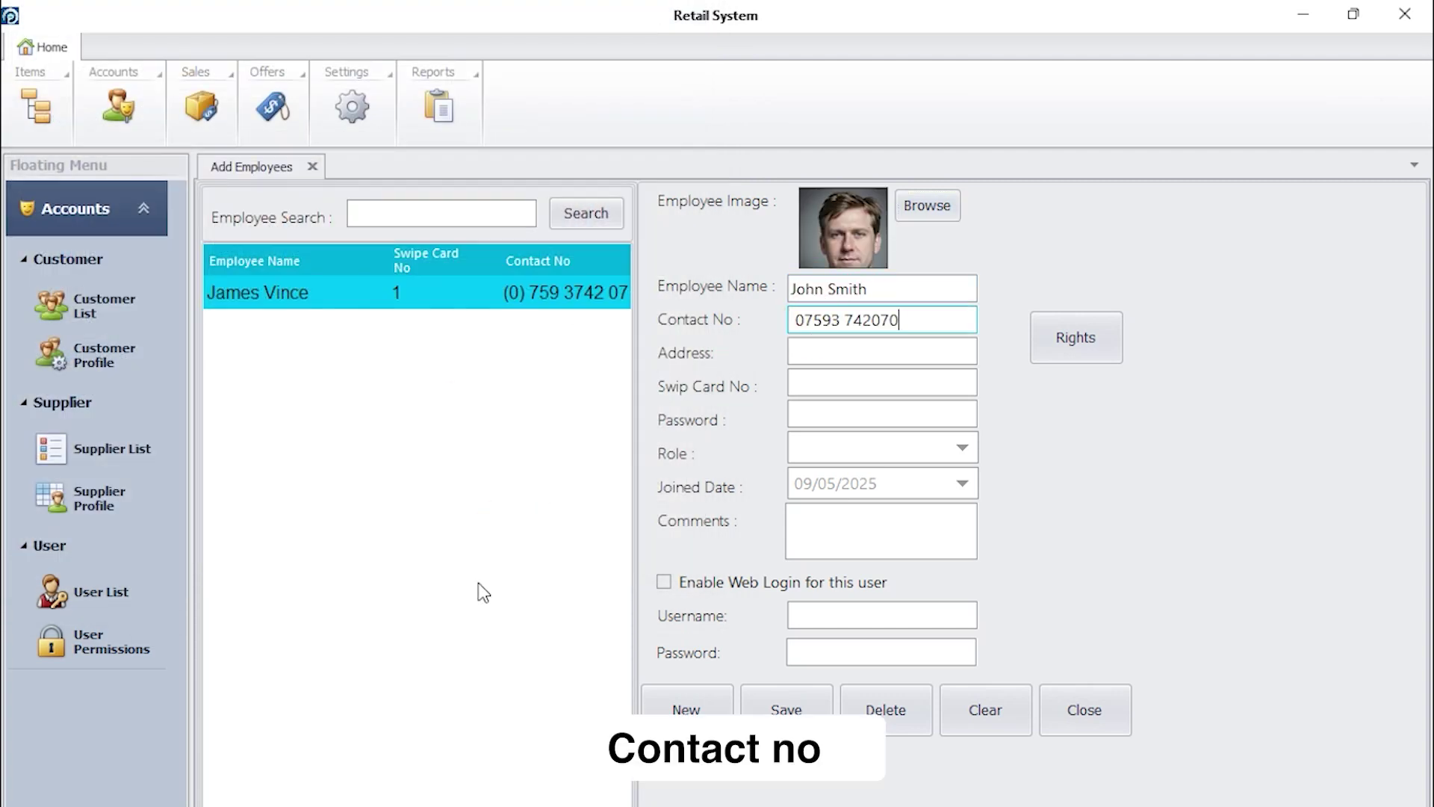
- Fill in the employee's address, swipe card number and four-digit password
{"action": "left_click", "coordinate": [811, 349]}
{"action": "type", "text": "Manchester"}
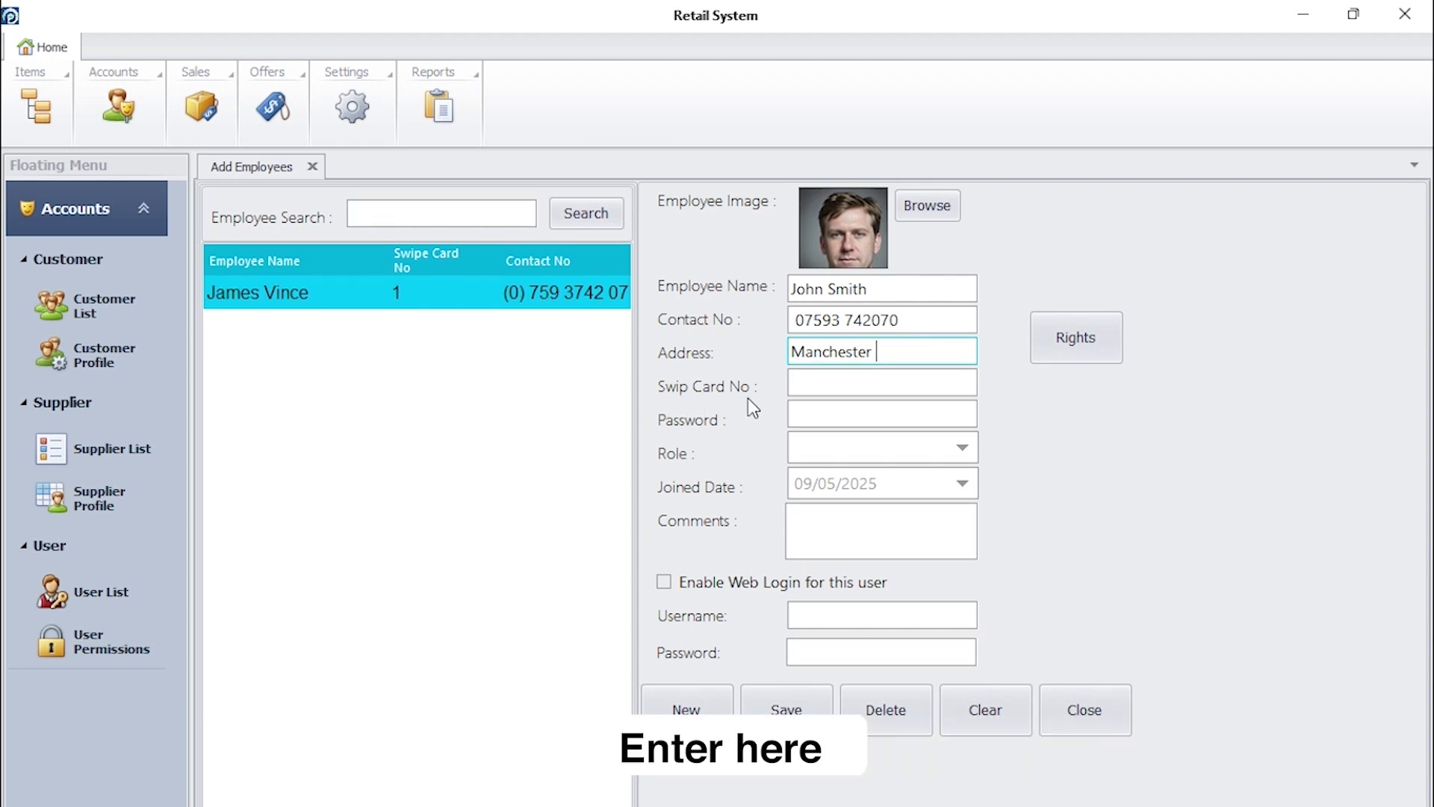
{"action": "left_click", "coordinate": [798, 382]}
{"action": "type", "text": "002"}
{"action": "left_click", "coordinate": [800, 411]}
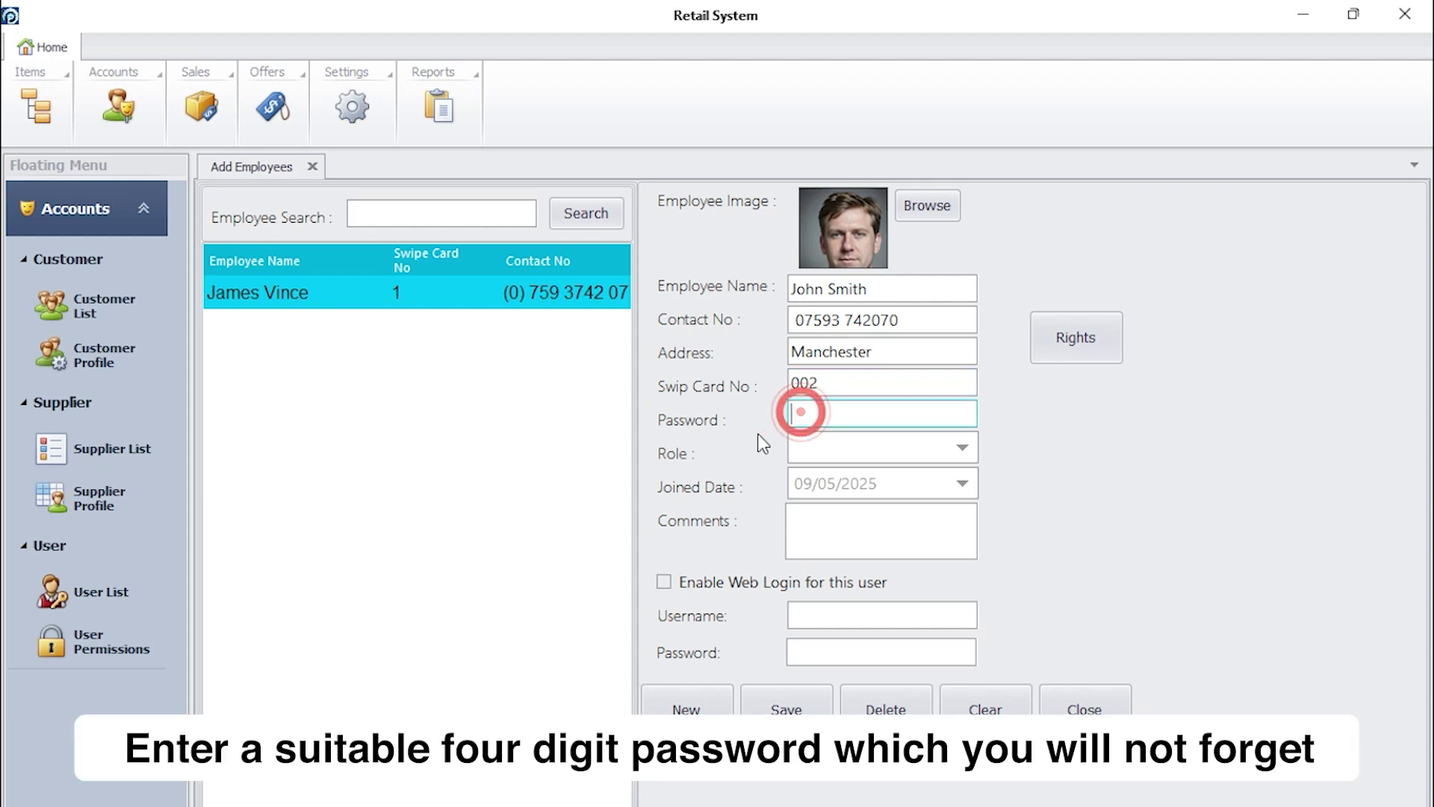
{"action": "type", "text": "****"}
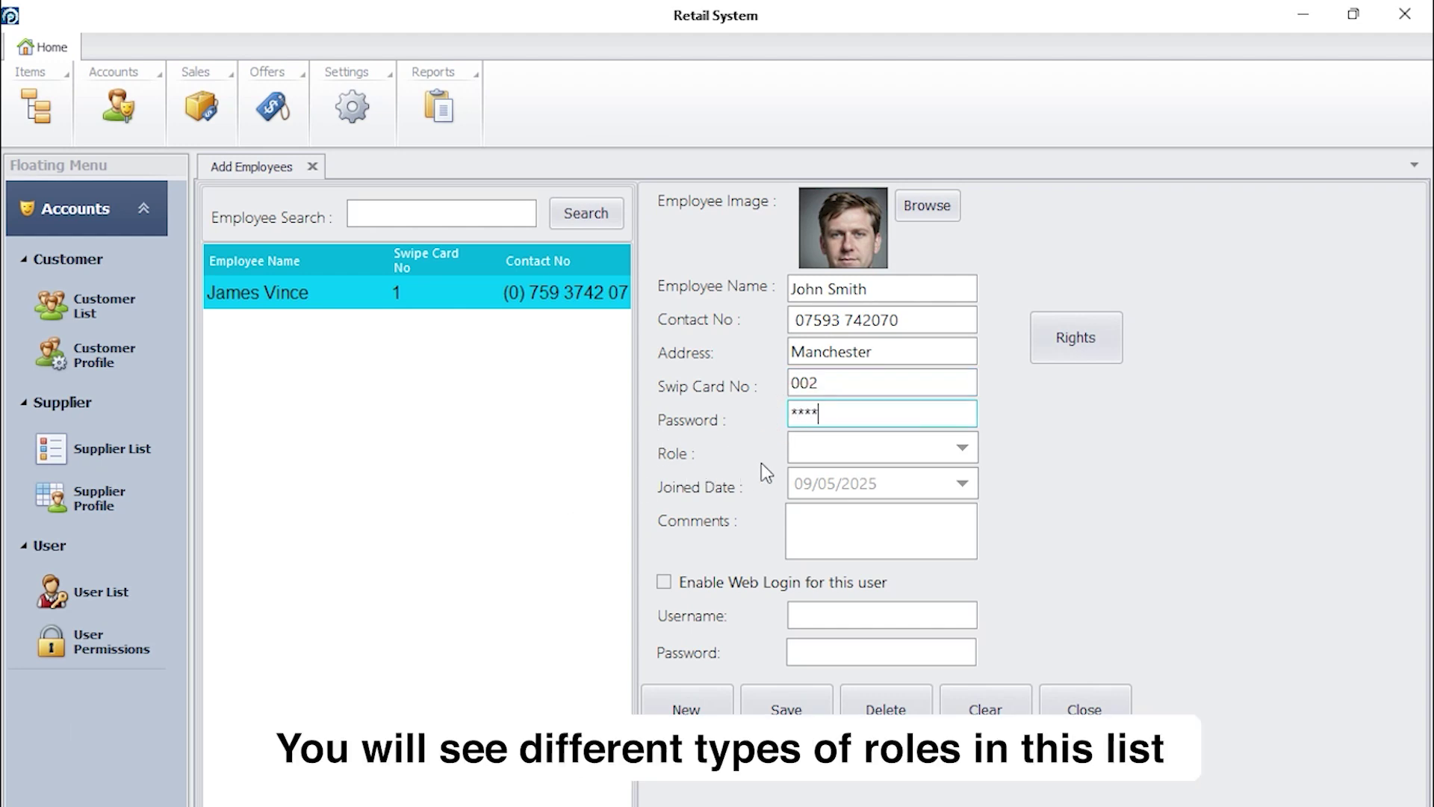
- Set role Cashier, joined date 1 May 2025, comment 'Gentleman', and save the record
{"action": "left_click", "coordinate": [961, 448]}
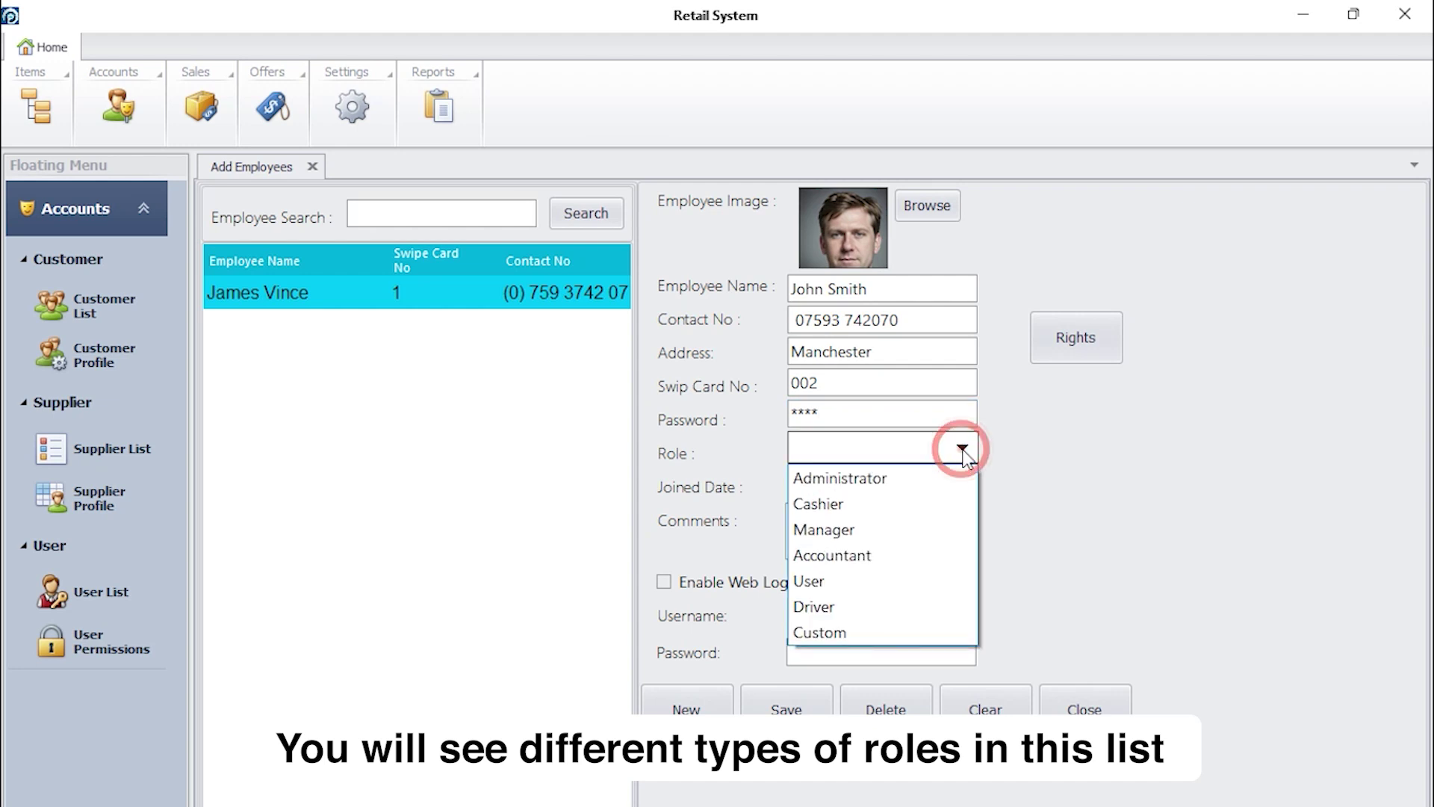
{"action": "left_click", "coordinate": [899, 506]}
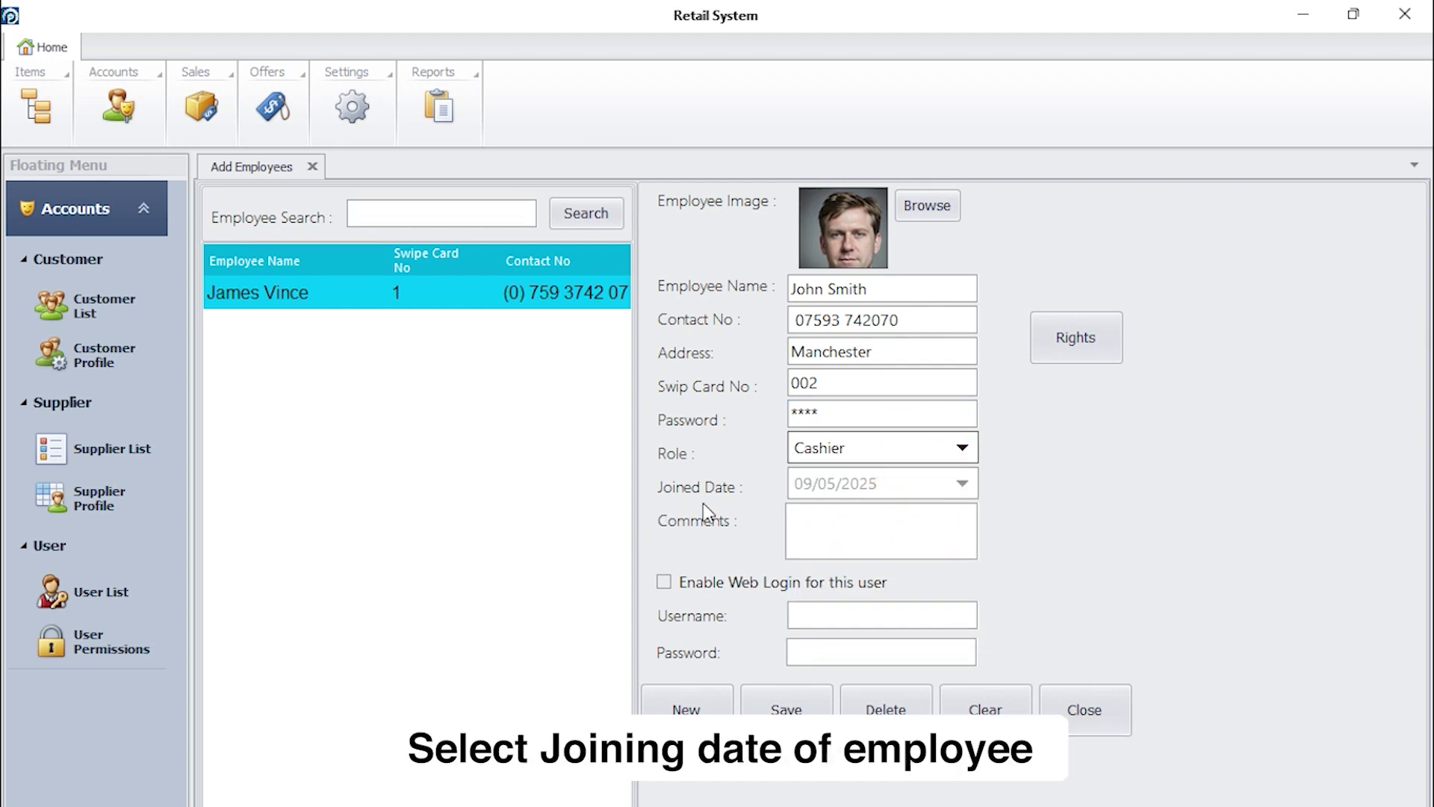
{"action": "left_click", "coordinate": [963, 483]}
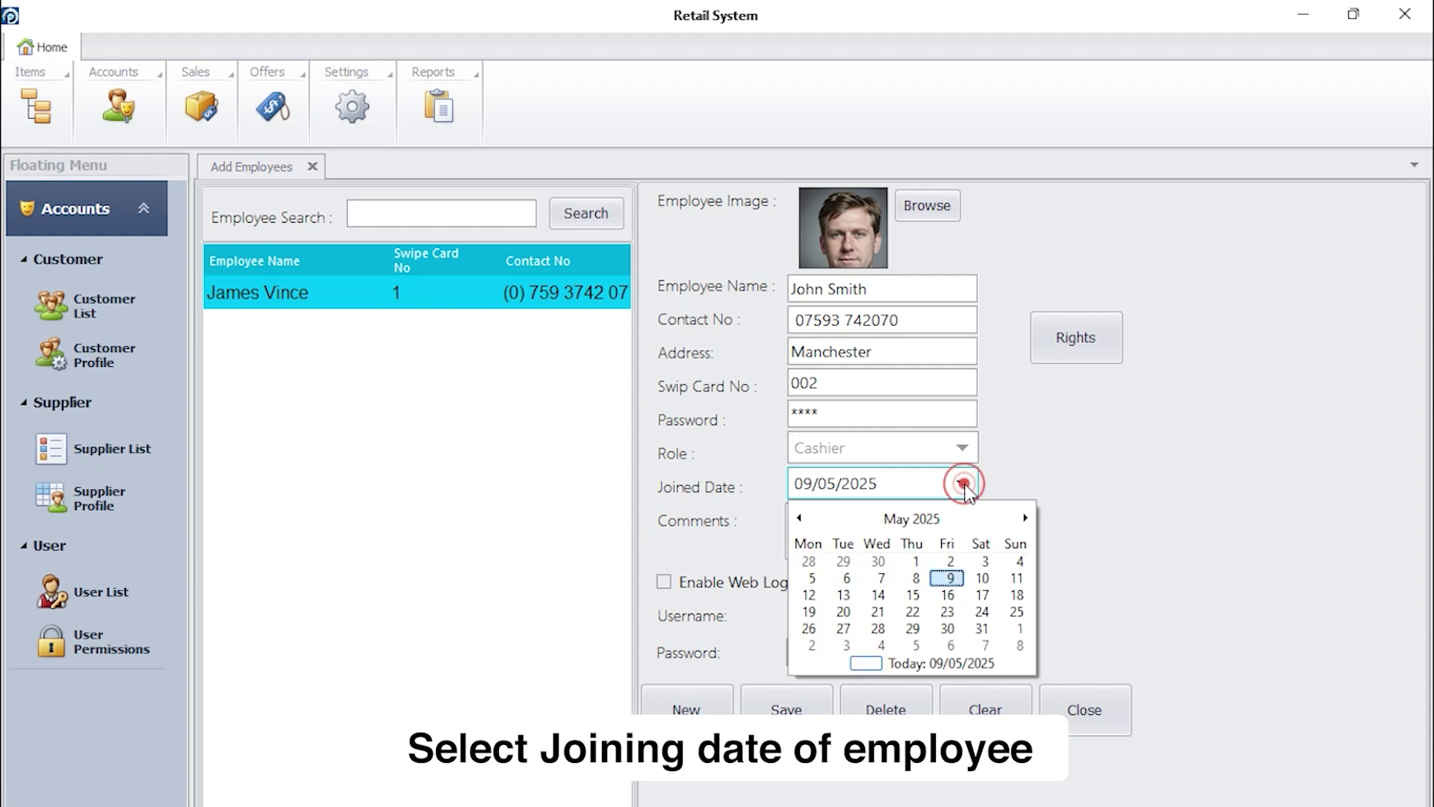
{"action": "left_click", "coordinate": [917, 560]}
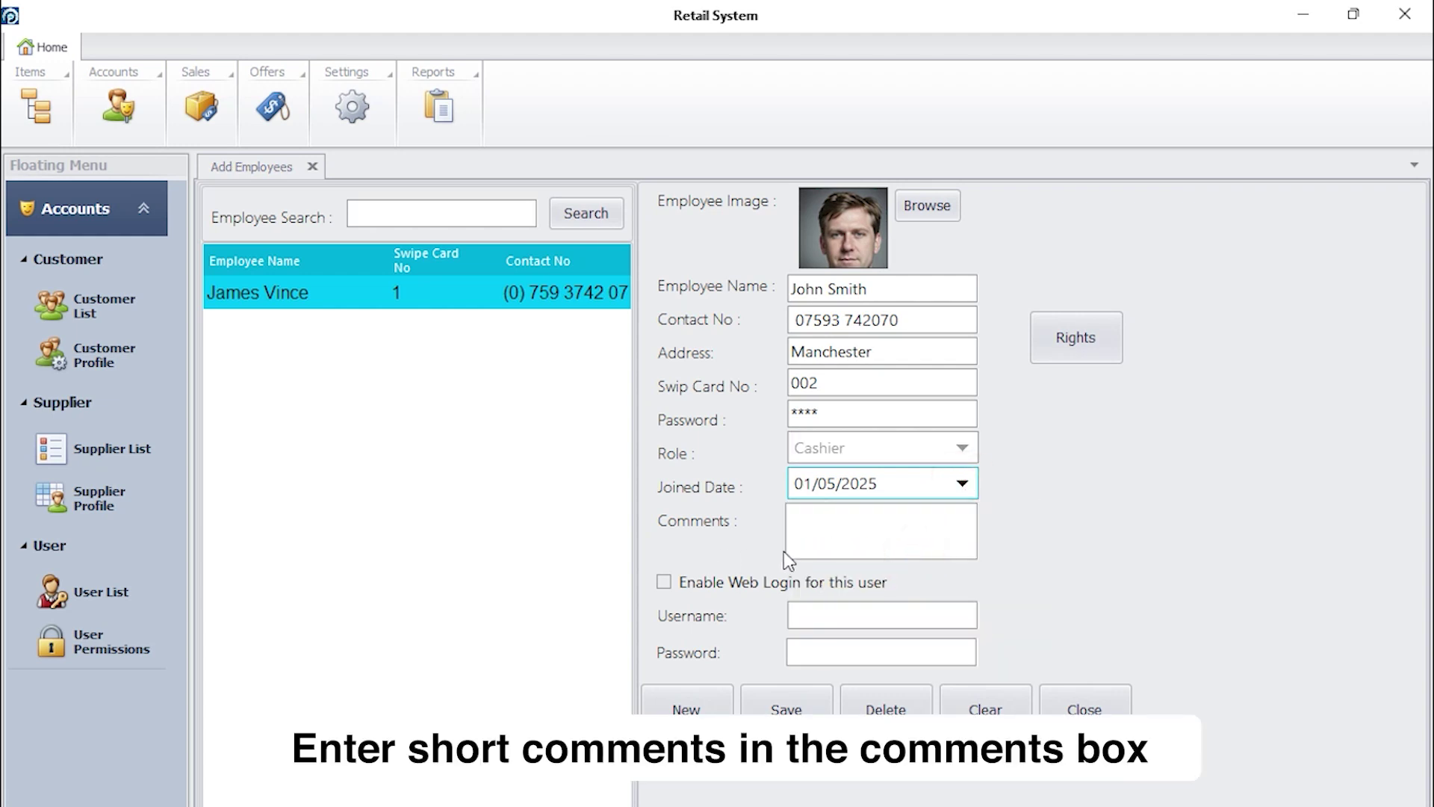
{"action": "left_click", "coordinate": [807, 523]}
{"action": "type", "text": "Gentleman"}
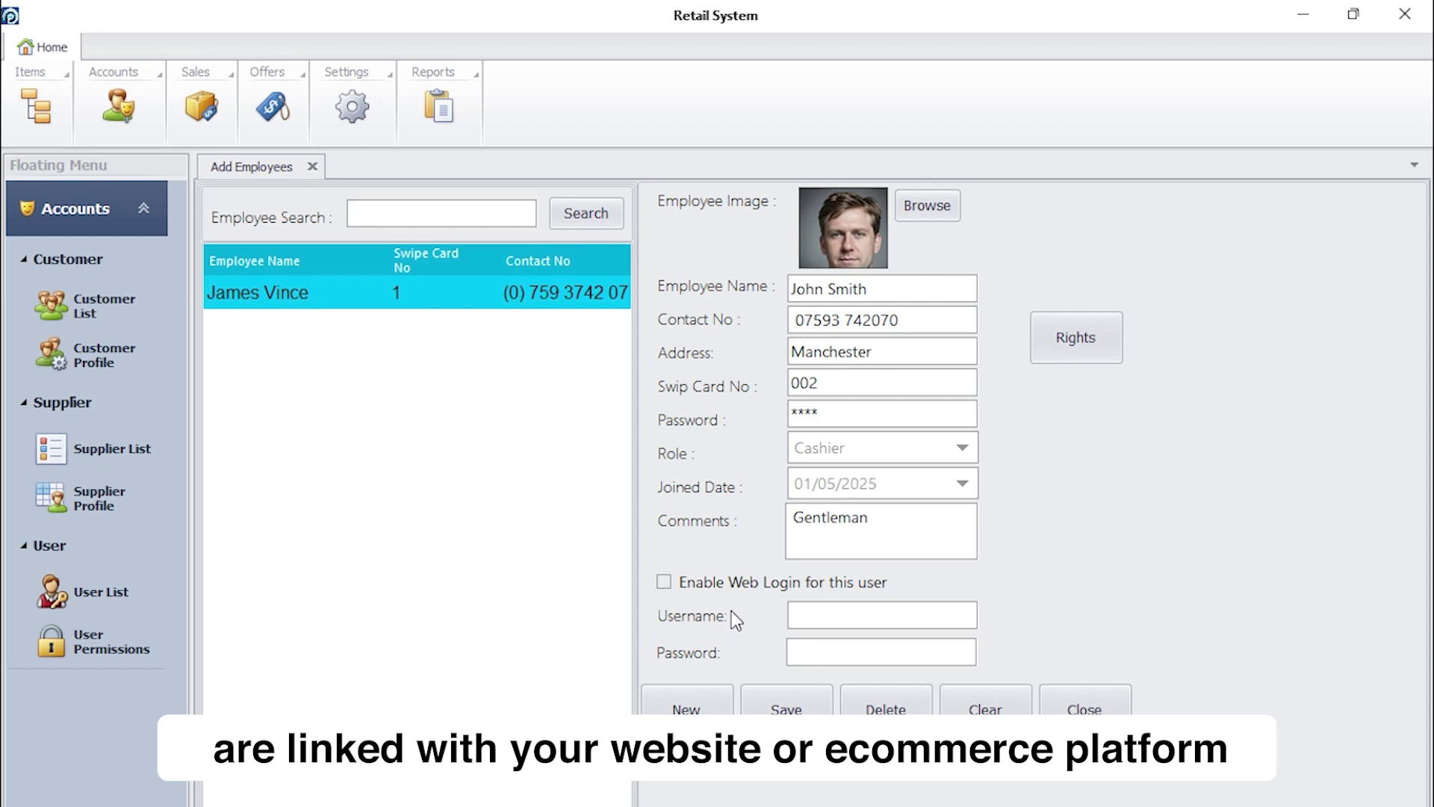
{"action": "left_click", "coordinate": [790, 710]}
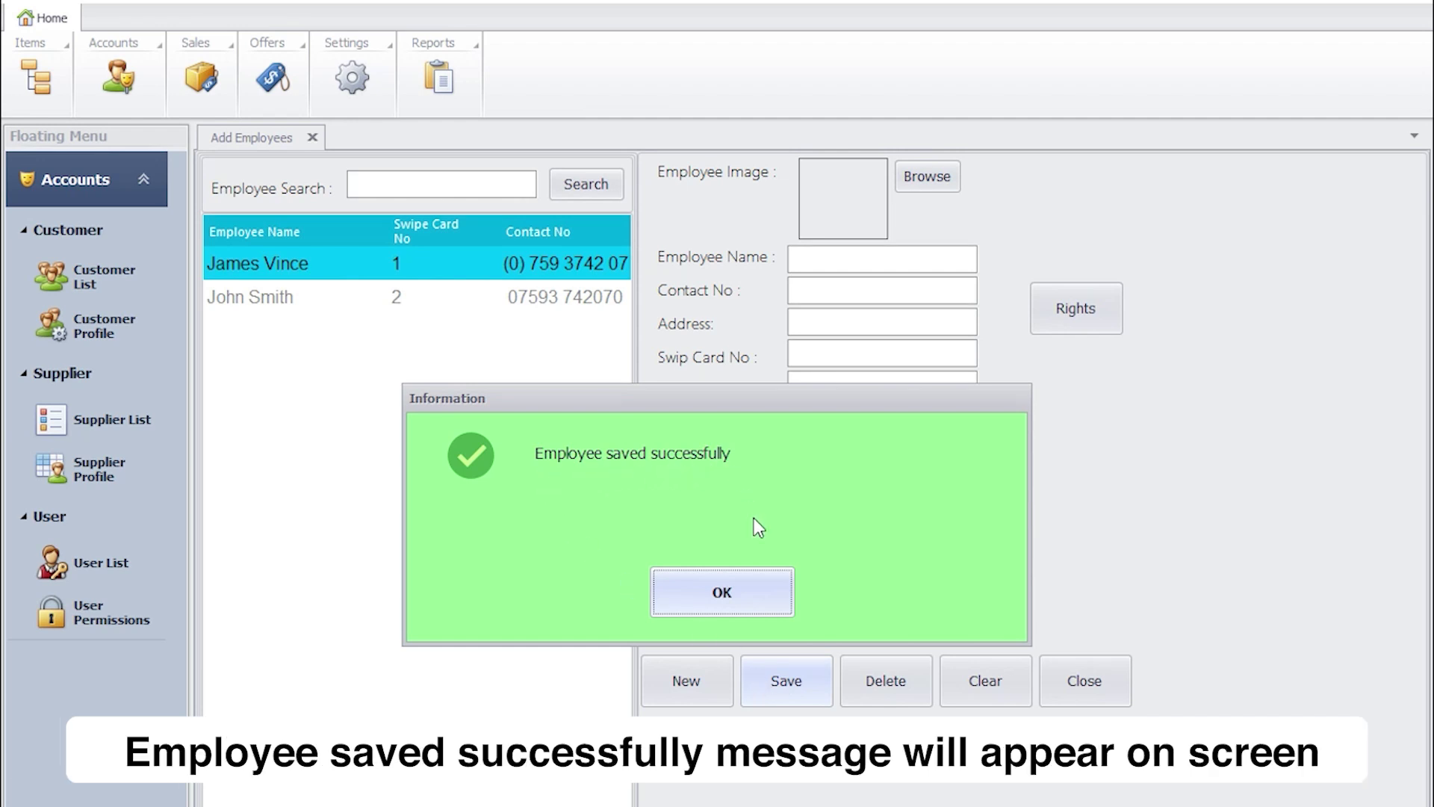
- Dismiss the 'Employee saved successfully' message and close the retail system
{"action": "left_click", "coordinate": [735, 586]}
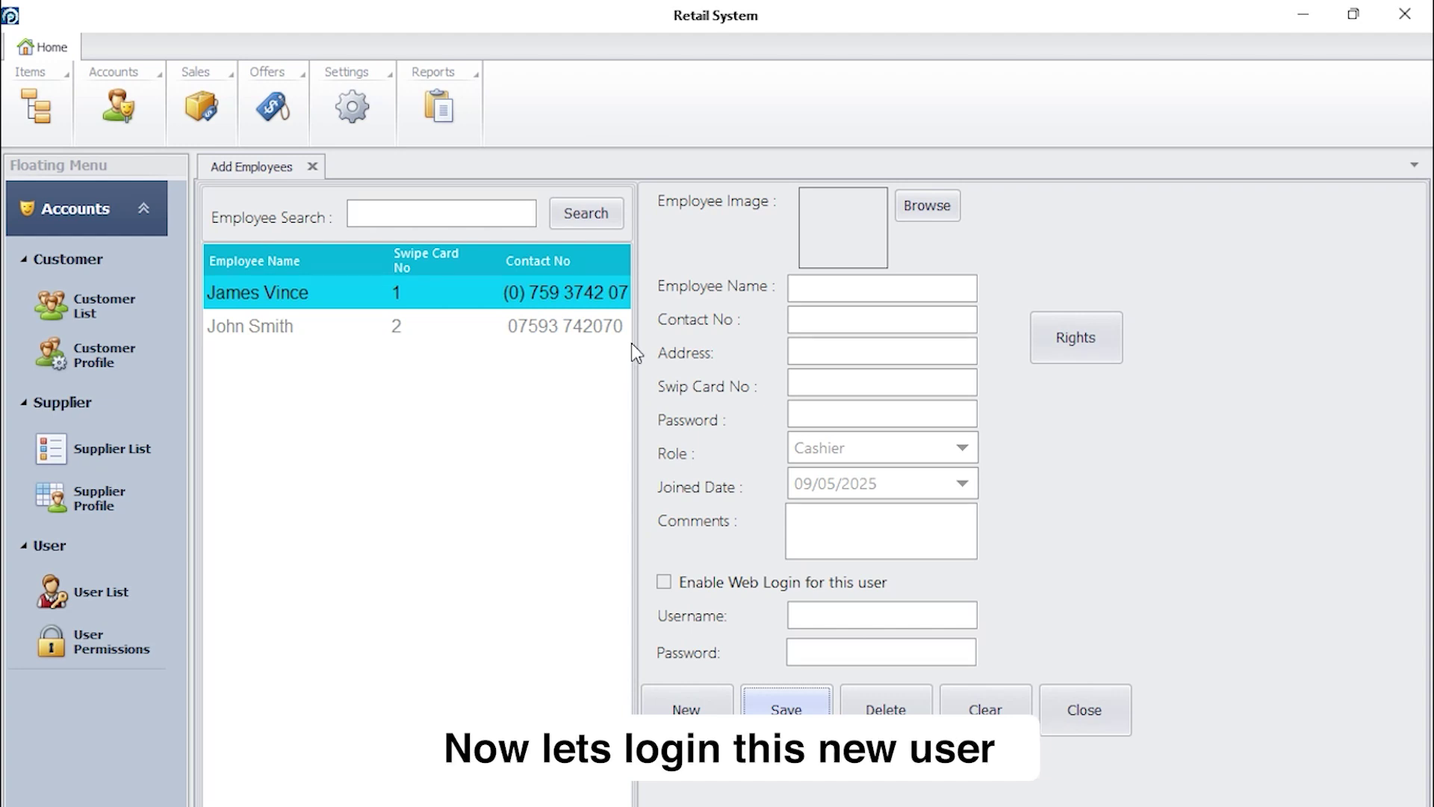
{"action": "left_click", "coordinate": [1404, 14]}
- Relaunch PixelsFirst Retail and log in as the new cashier to check his access
{"action": "double_click", "coordinate": [22, 51]}
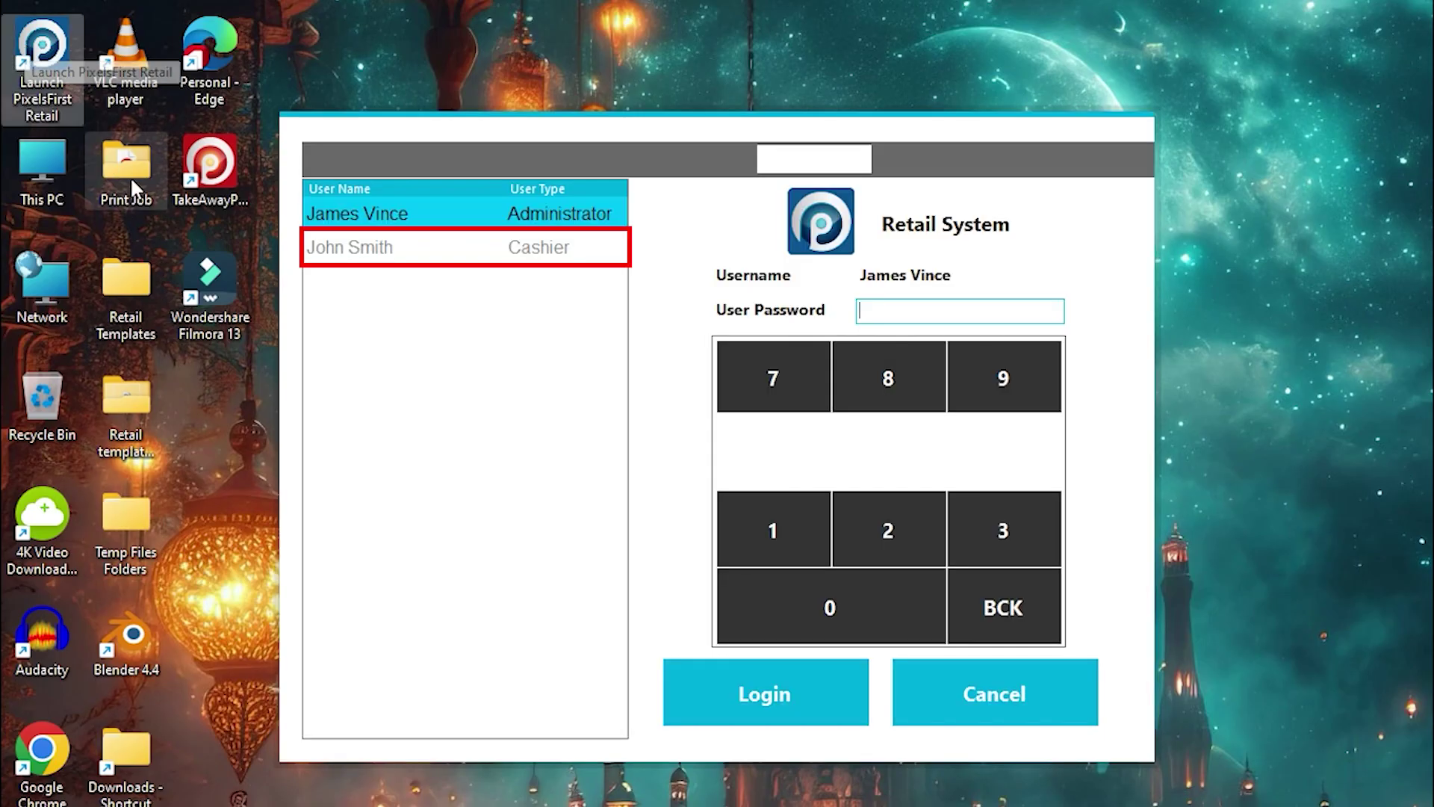
{"action": "left_click", "coordinate": [316, 252]}
{"action": "left_click", "coordinate": [314, 255]}
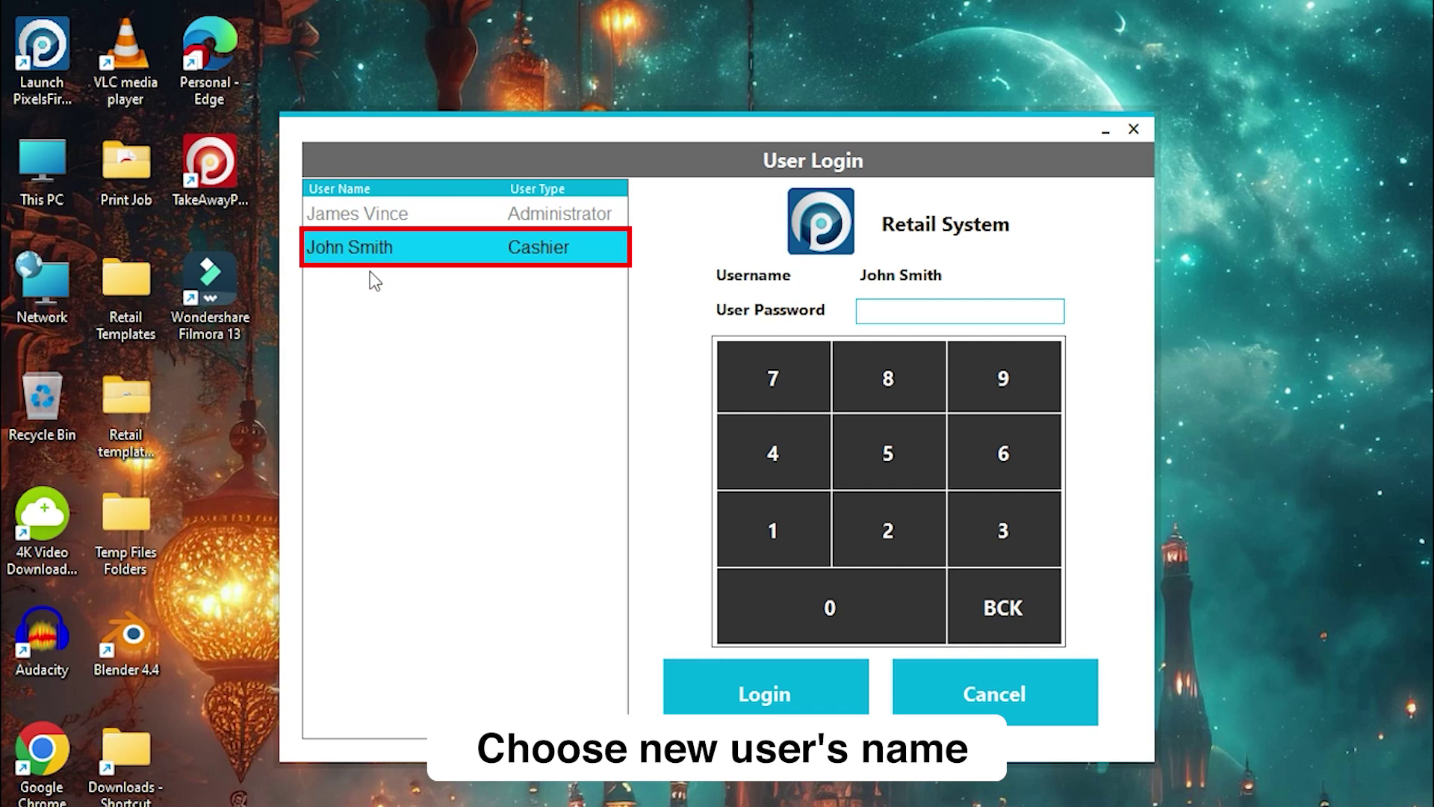
{"action": "left_click", "coordinate": [906, 311]}
{"action": "type", "text": "1234"}
{"action": "left_click", "coordinate": [755, 684]}
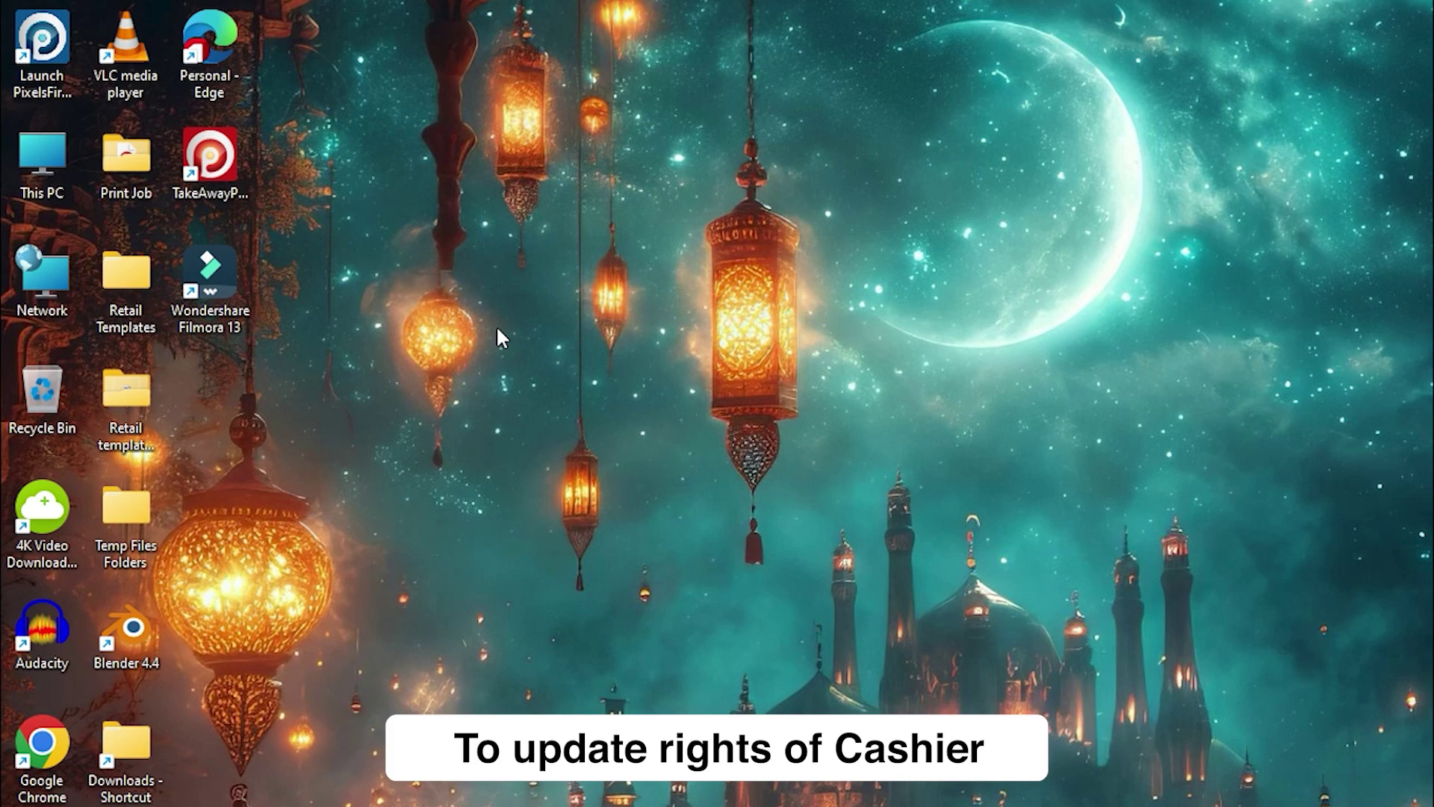
{"action": "double_click", "coordinate": [42, 37]}
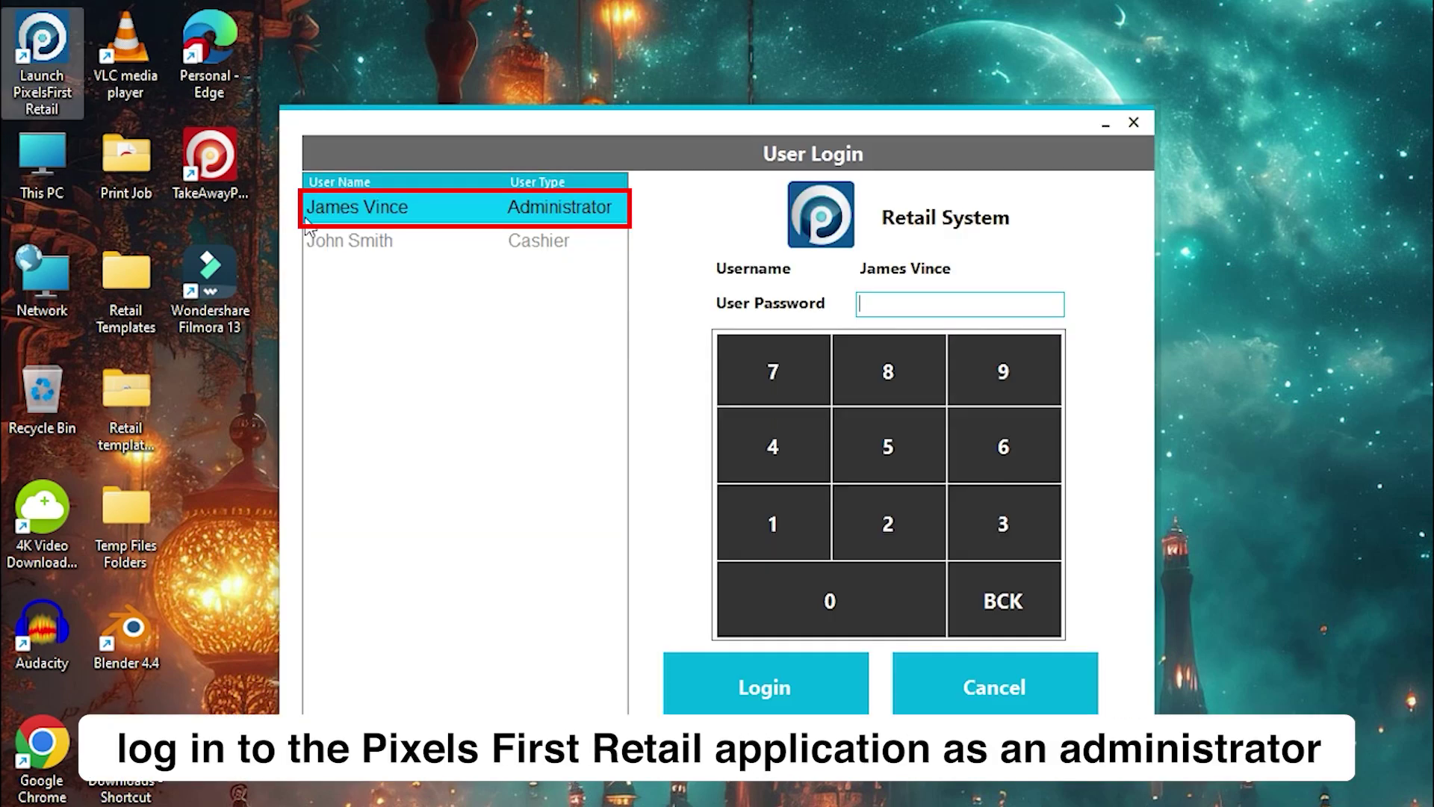
- Log in with the Administrator account using the administrator password
{"action": "left_click", "coordinate": [572, 207]}
{"action": "left_click", "coordinate": [929, 303]}
{"action": "type", "text": "123"}
{"action": "left_click", "coordinate": [764, 686]}
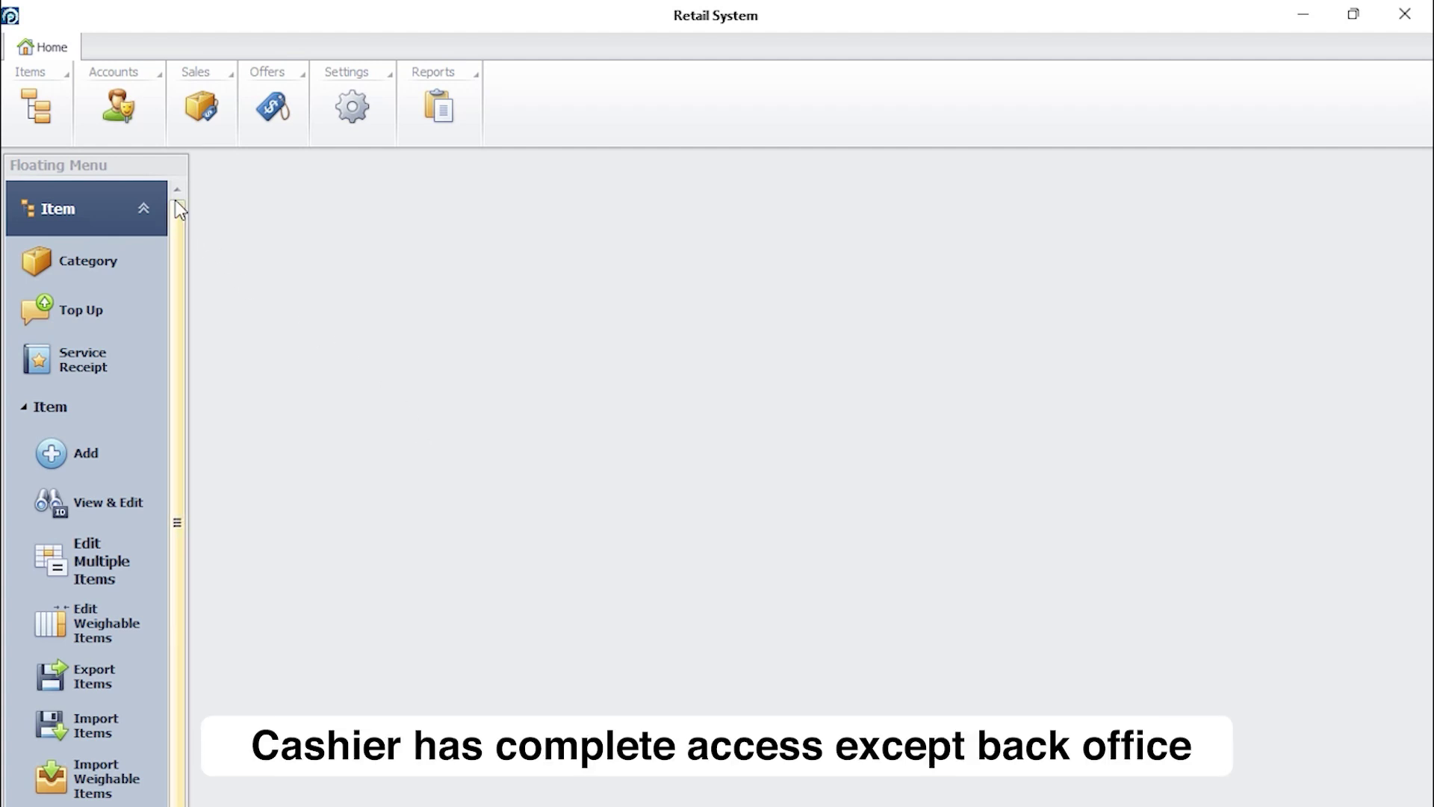
{"action": "left_click", "coordinate": [136, 116]}
- Load the new cashier from the User List and open his permission settings
{"action": "left_click", "coordinate": [138, 114]}
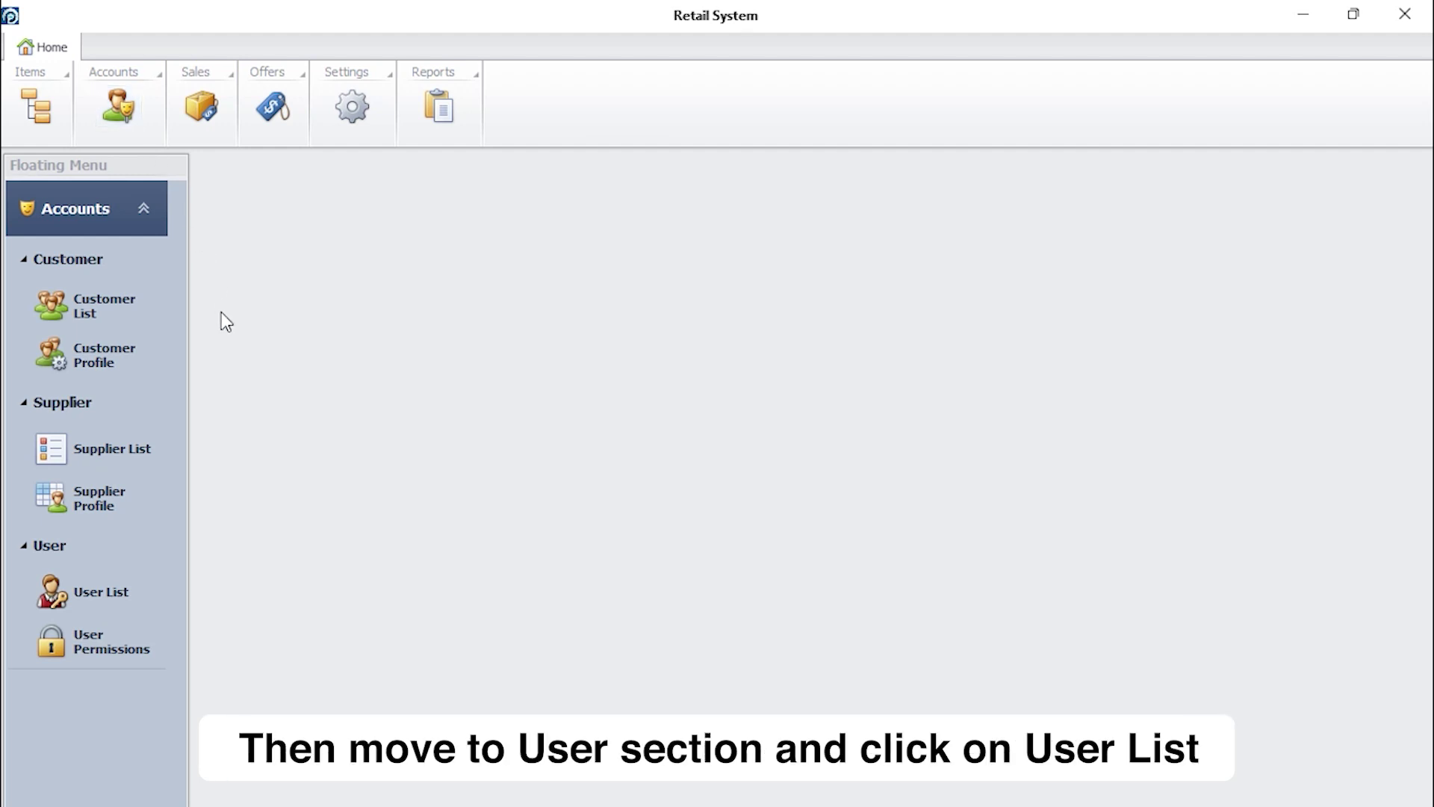
{"action": "left_click", "coordinate": [134, 599]}
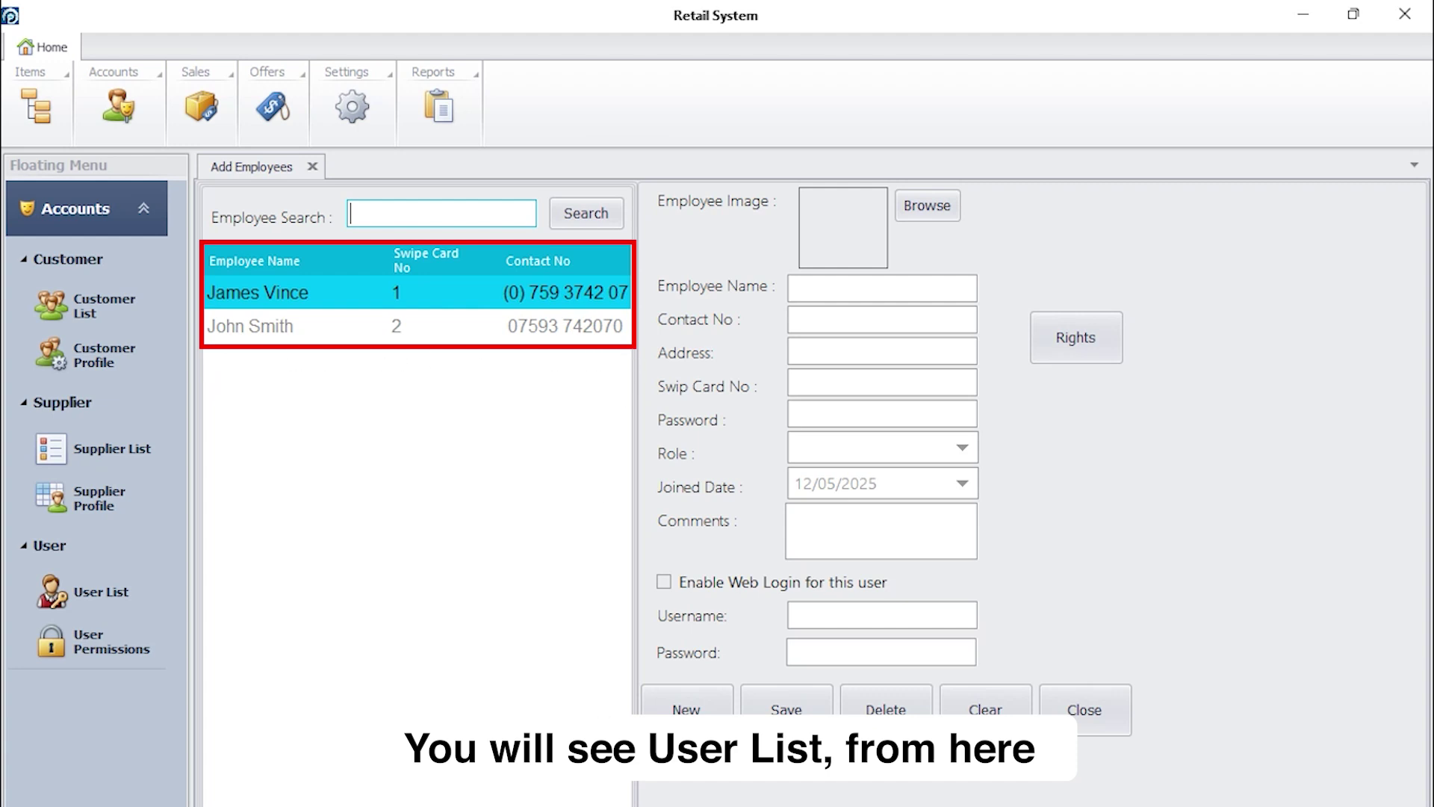
{"action": "left_click", "coordinate": [283, 331]}
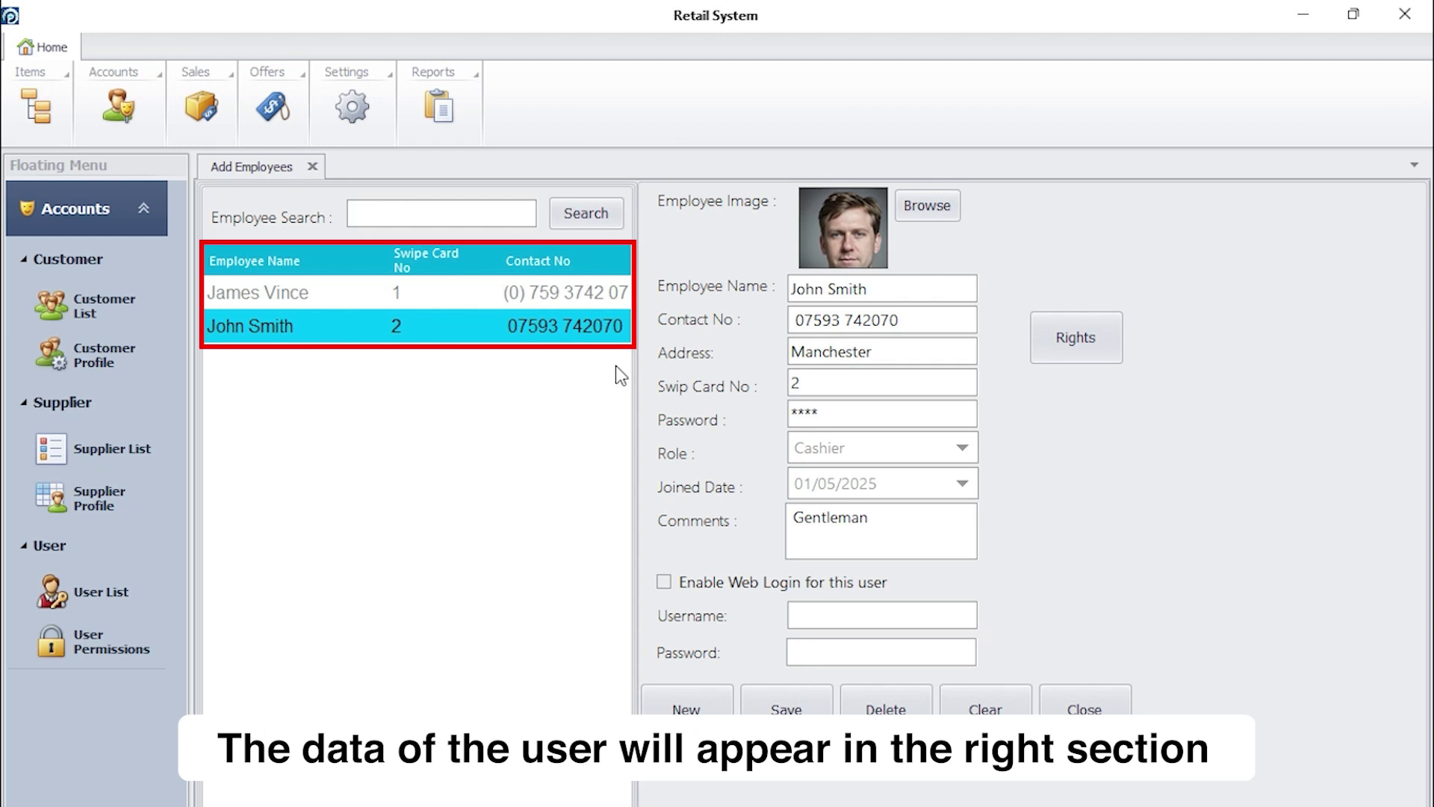
{"action": "left_click", "coordinate": [1100, 324]}
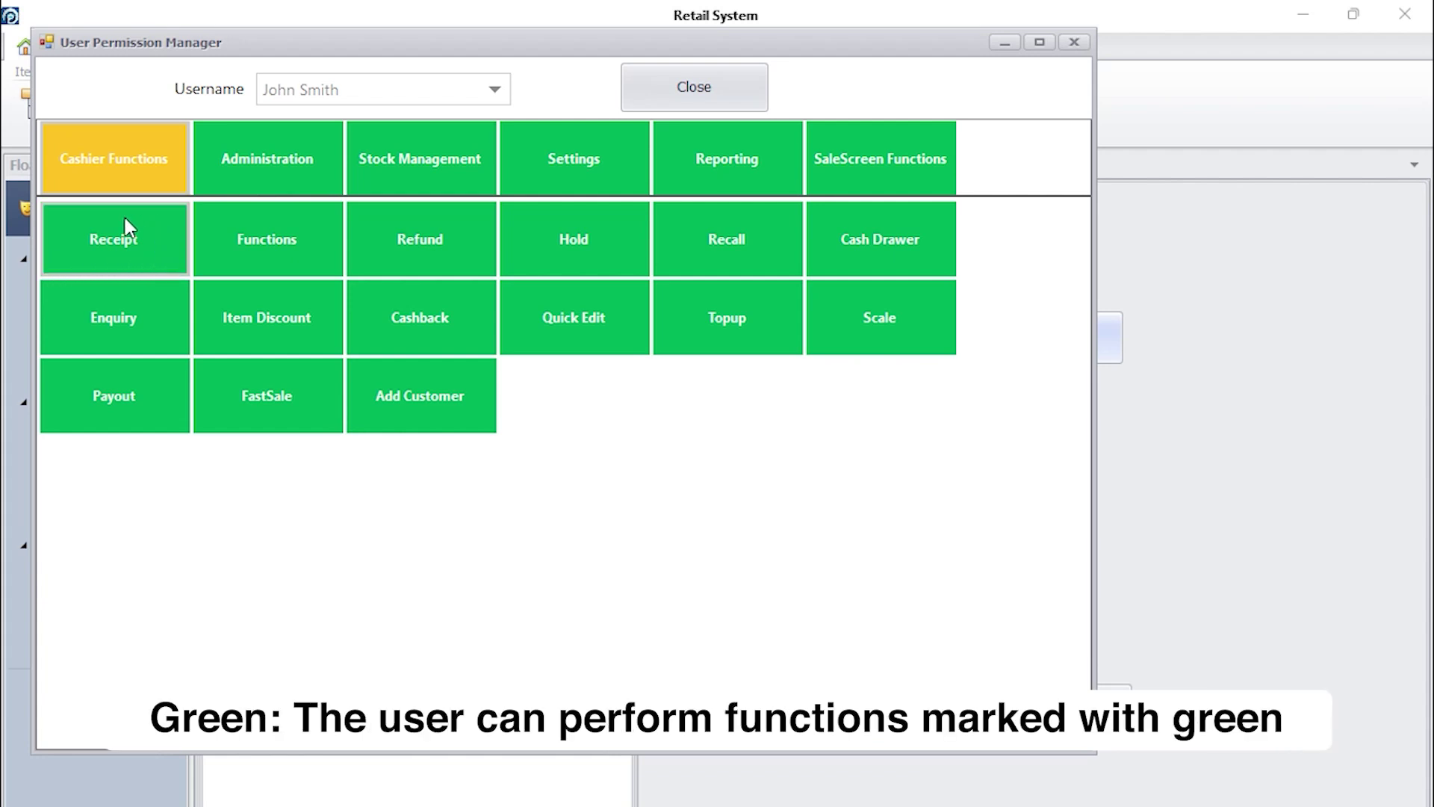
- Leave Receipt allowed and set Item Discount to require a manager password
{"action": "left_click", "coordinate": [153, 261]}
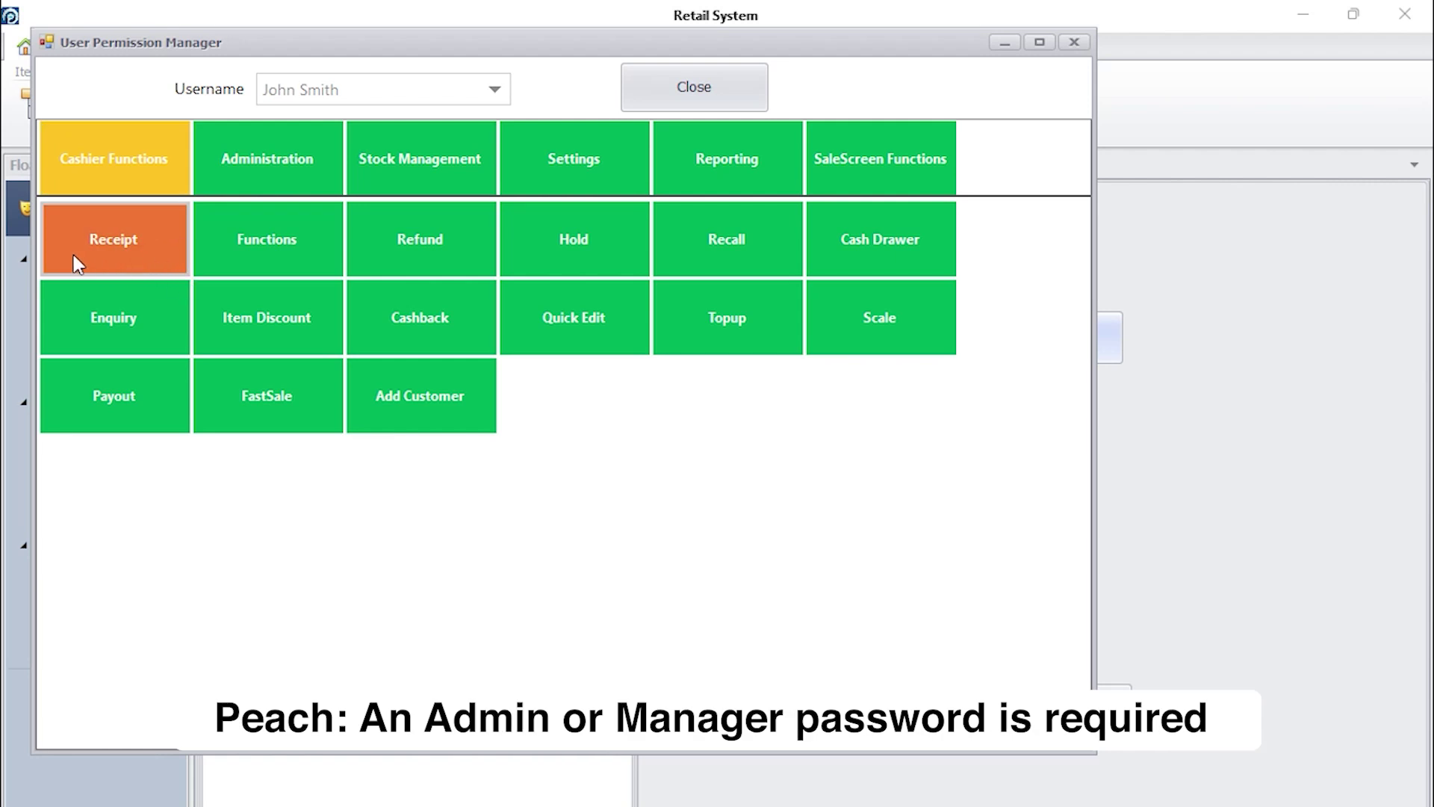
{"action": "left_click", "coordinate": [157, 262]}
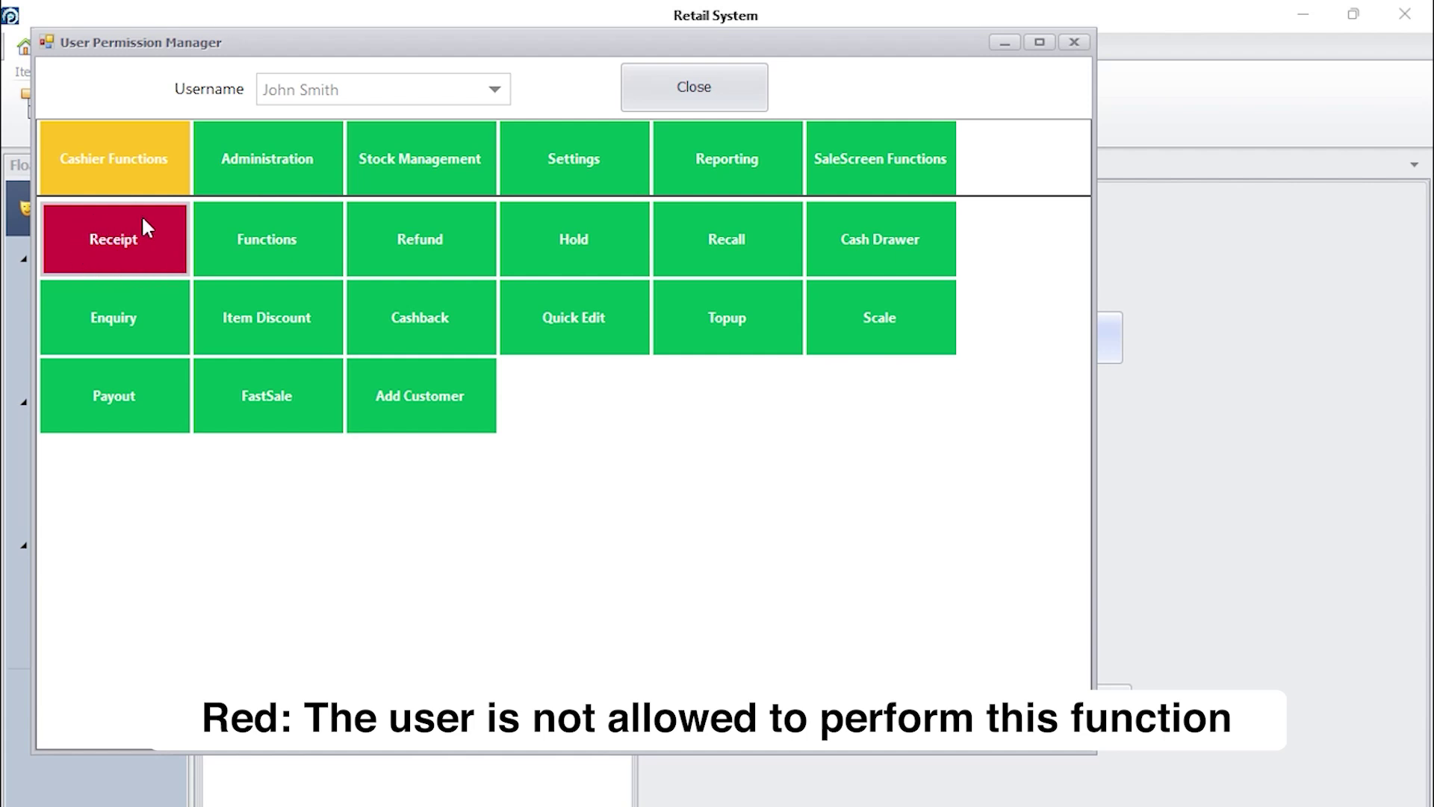
{"action": "left_click", "coordinate": [167, 261]}
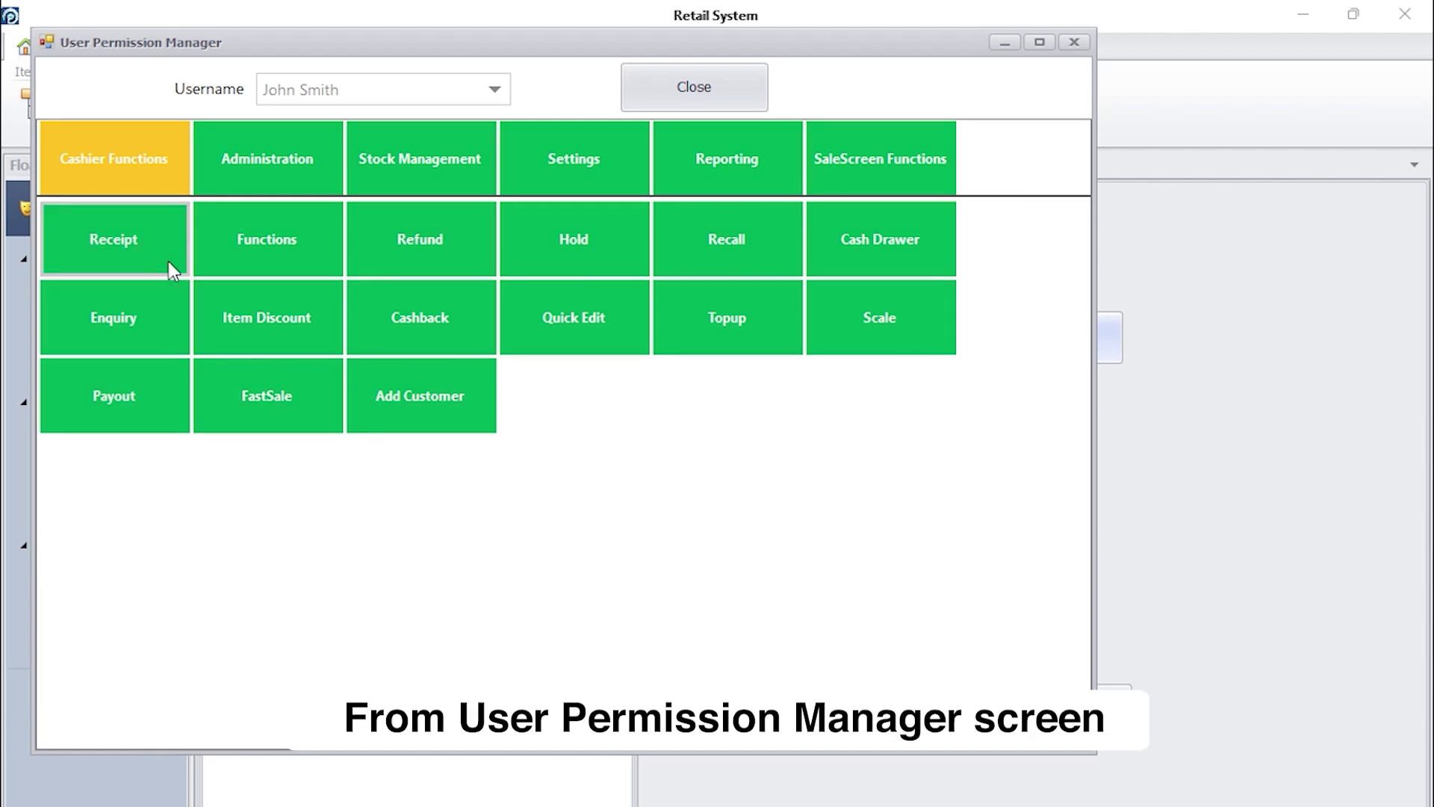
{"action": "left_click", "coordinate": [279, 321]}
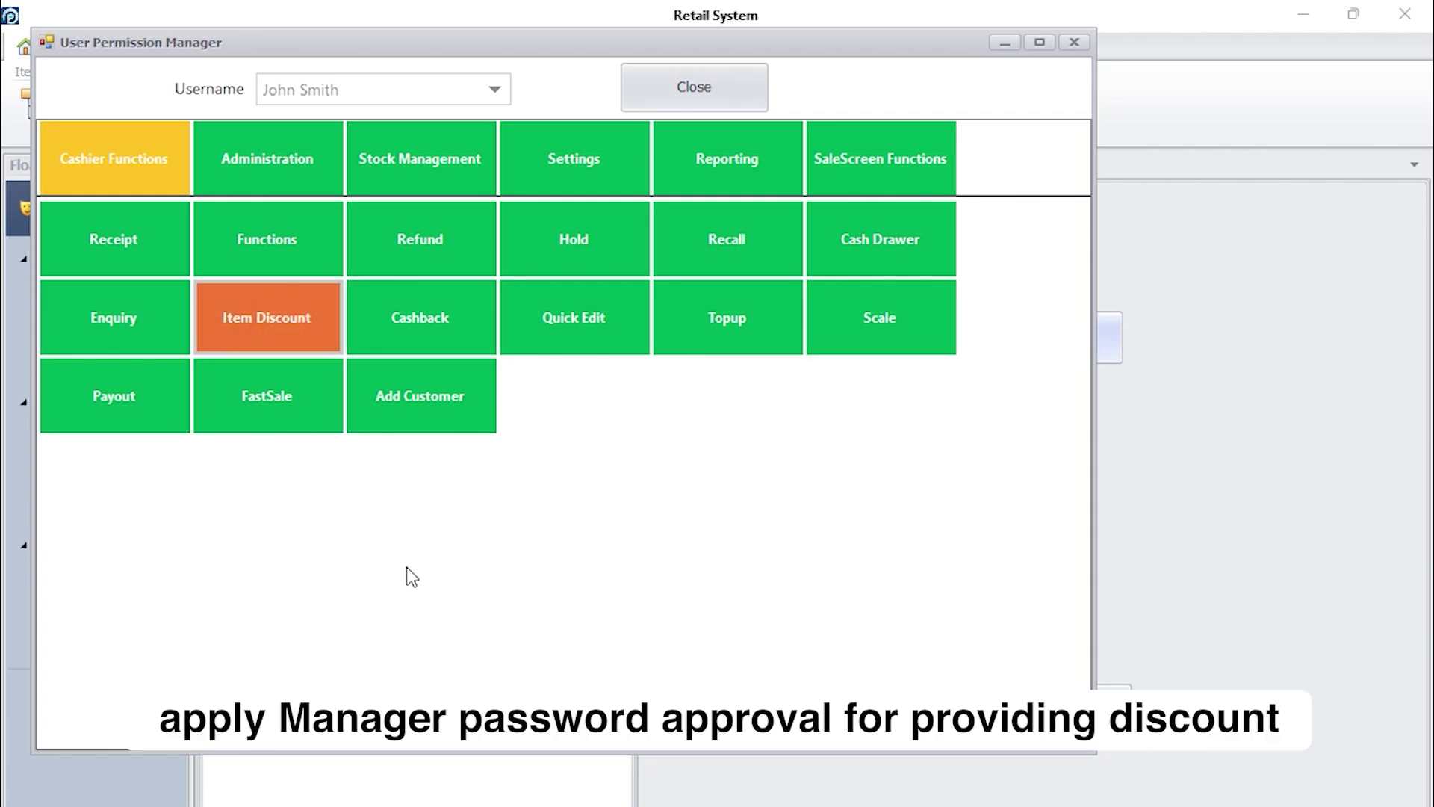
{"action": "left_click", "coordinate": [872, 153]}
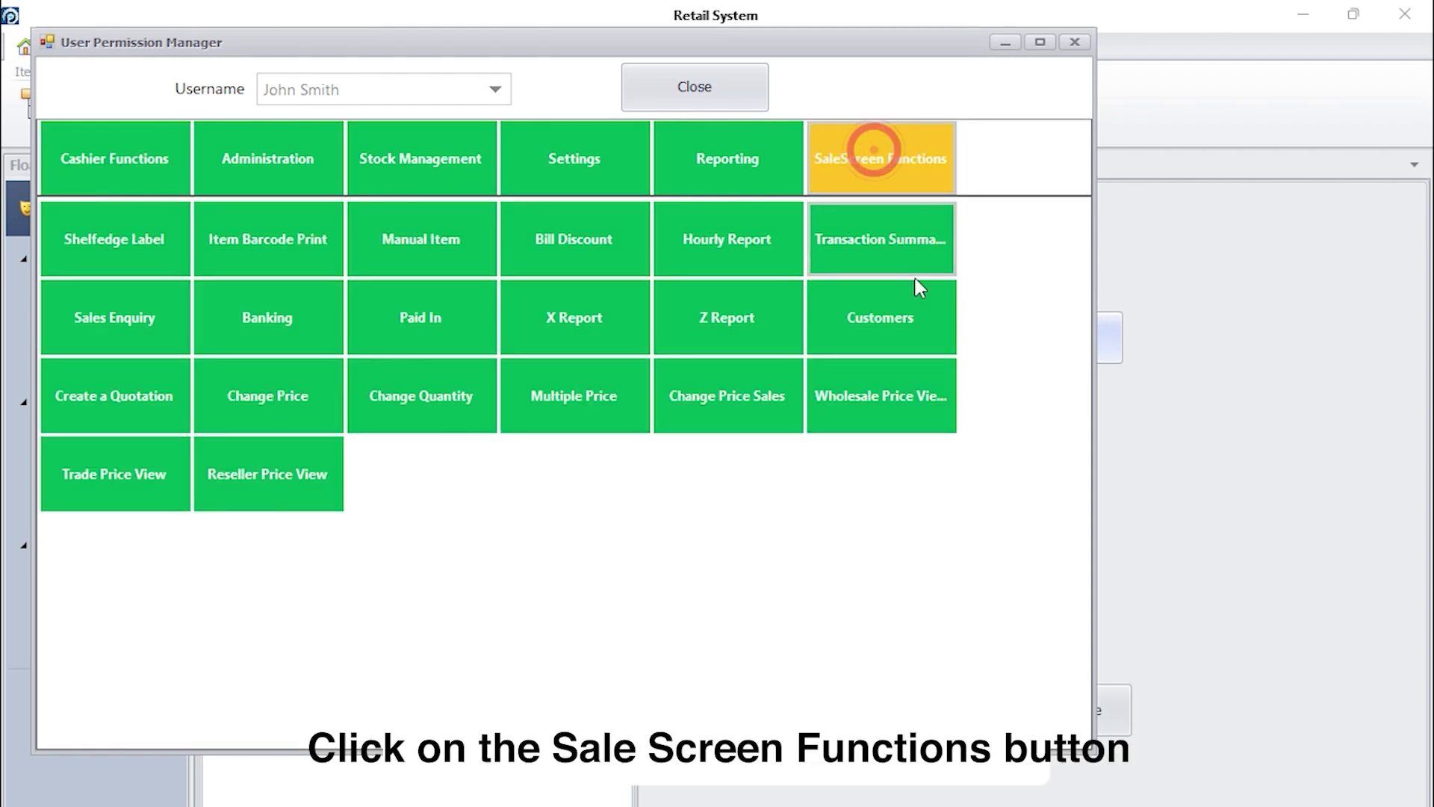
- Turn Z Report, X Report, Change Quantity and Change Price red for the cashier
{"action": "double_click", "coordinate": [720, 340]}
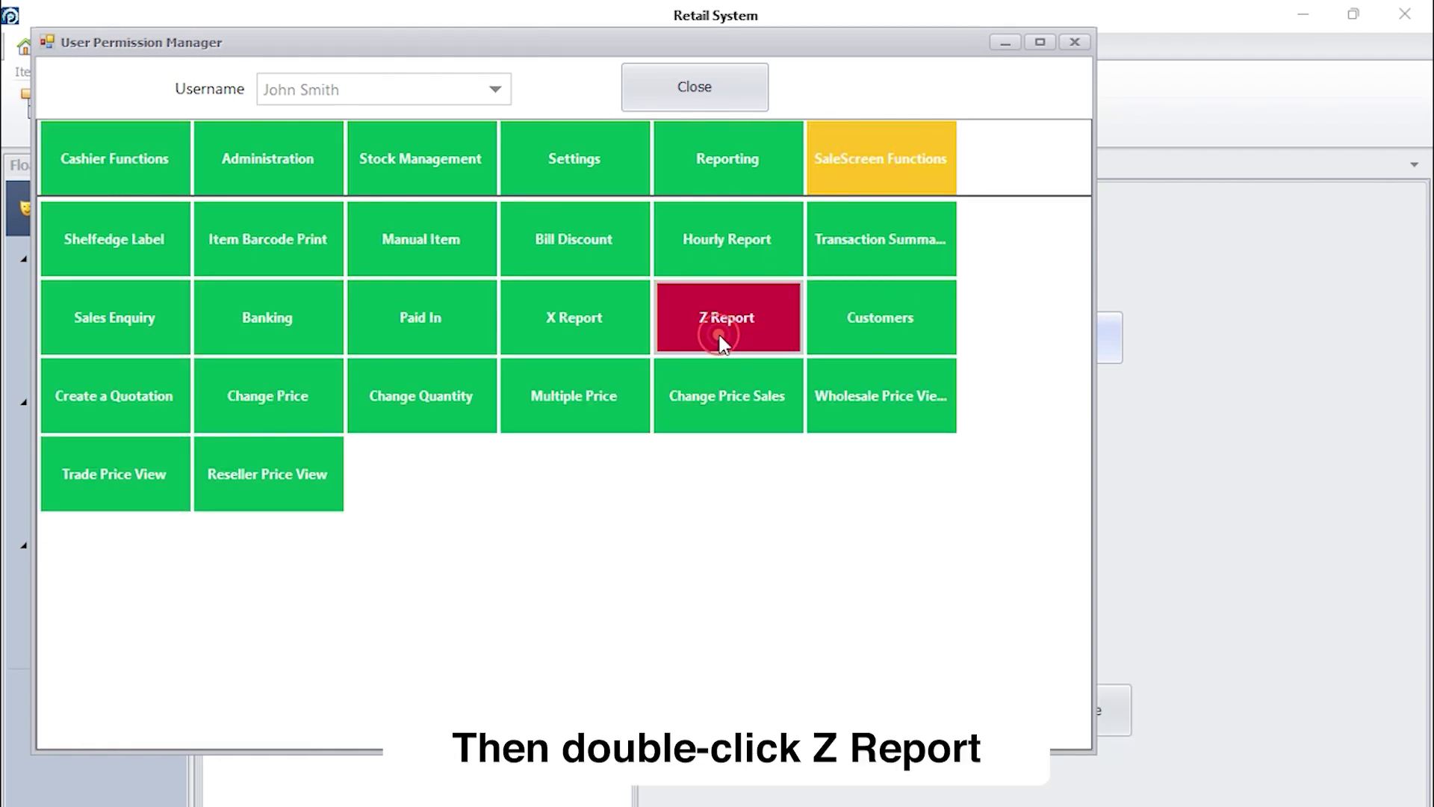
{"action": "double_click", "coordinate": [589, 331]}
{"action": "double_click", "coordinate": [415, 416]}
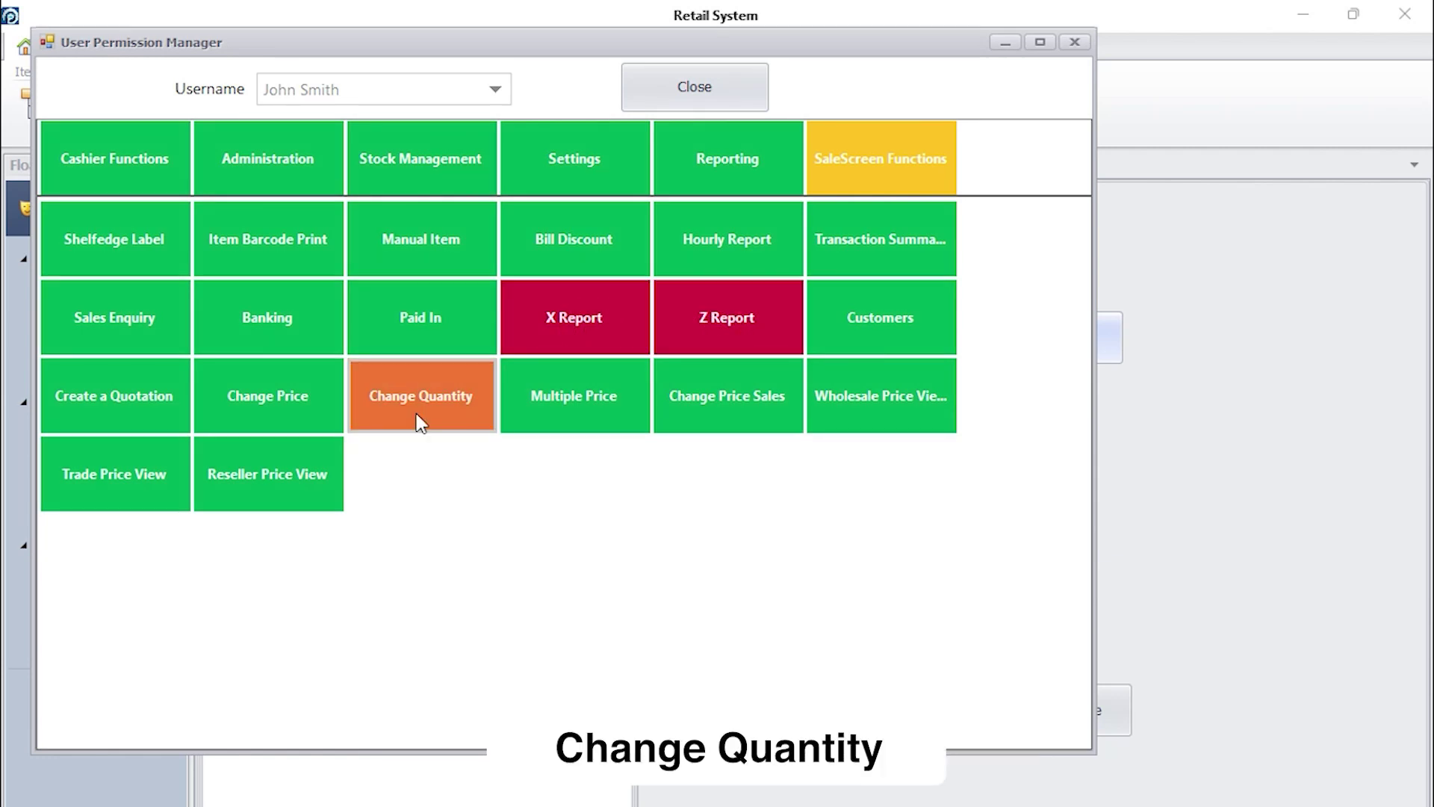
{"action": "double_click", "coordinate": [294, 416]}
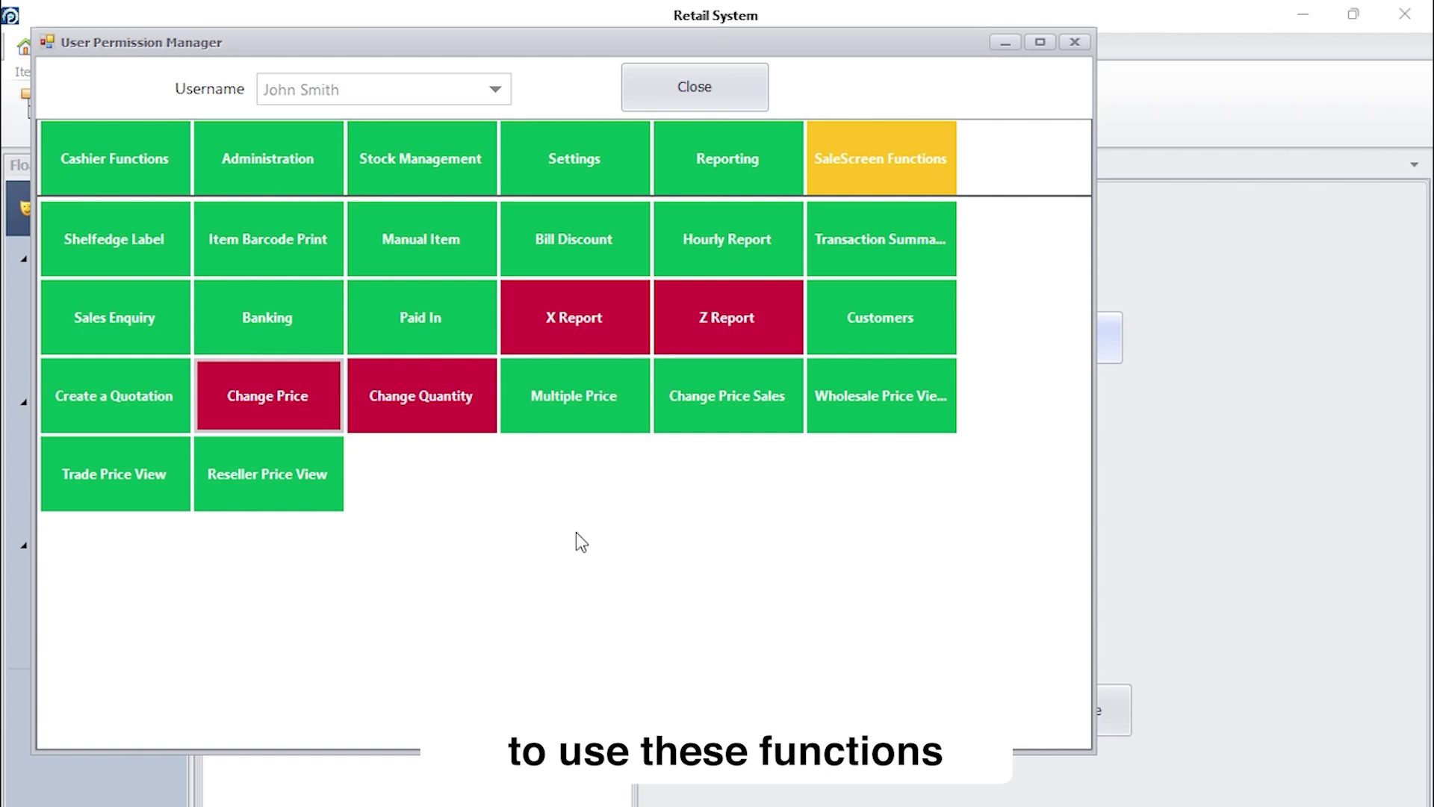
- Close the User Permission Manager to keep the cashier's permissions
{"action": "left_click", "coordinate": [705, 93]}
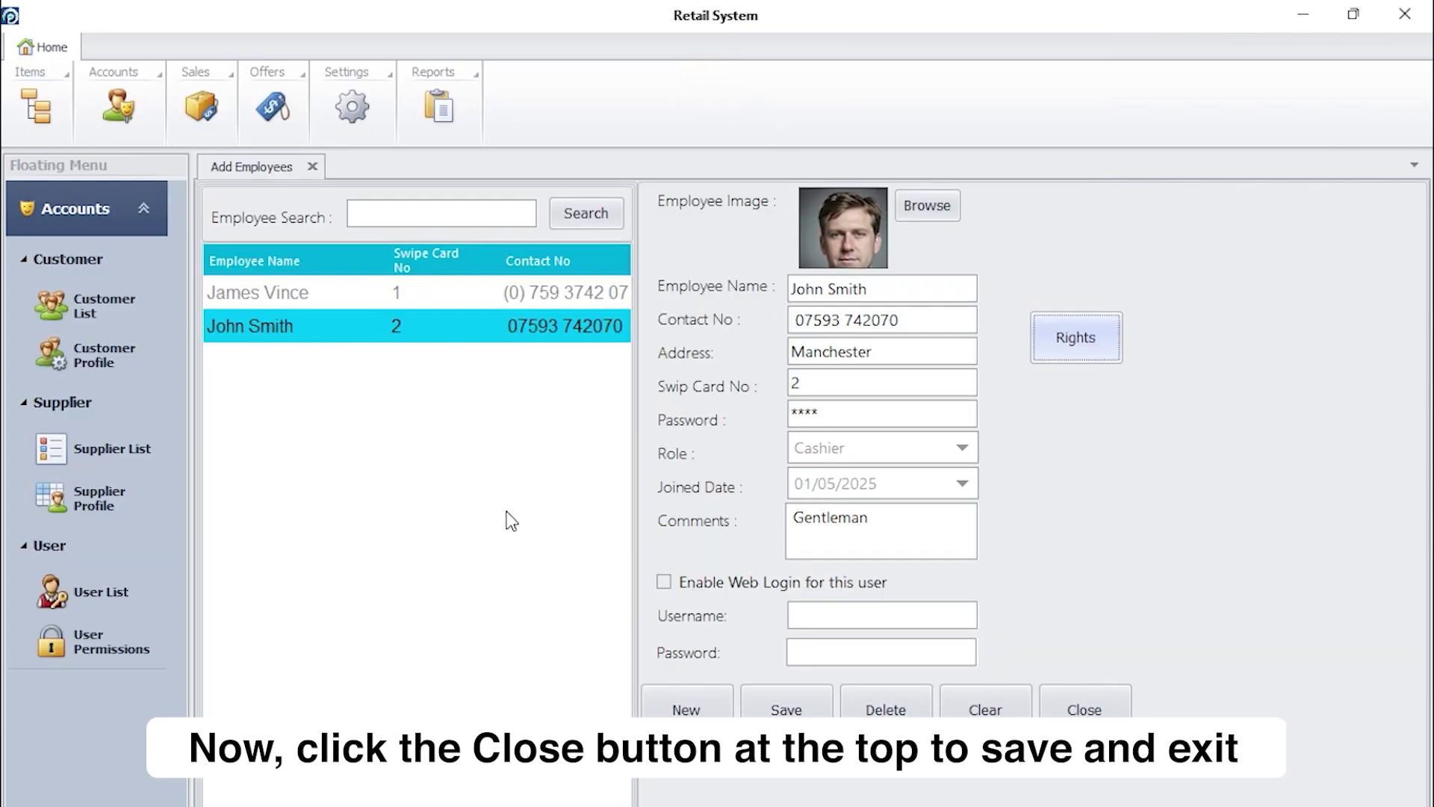